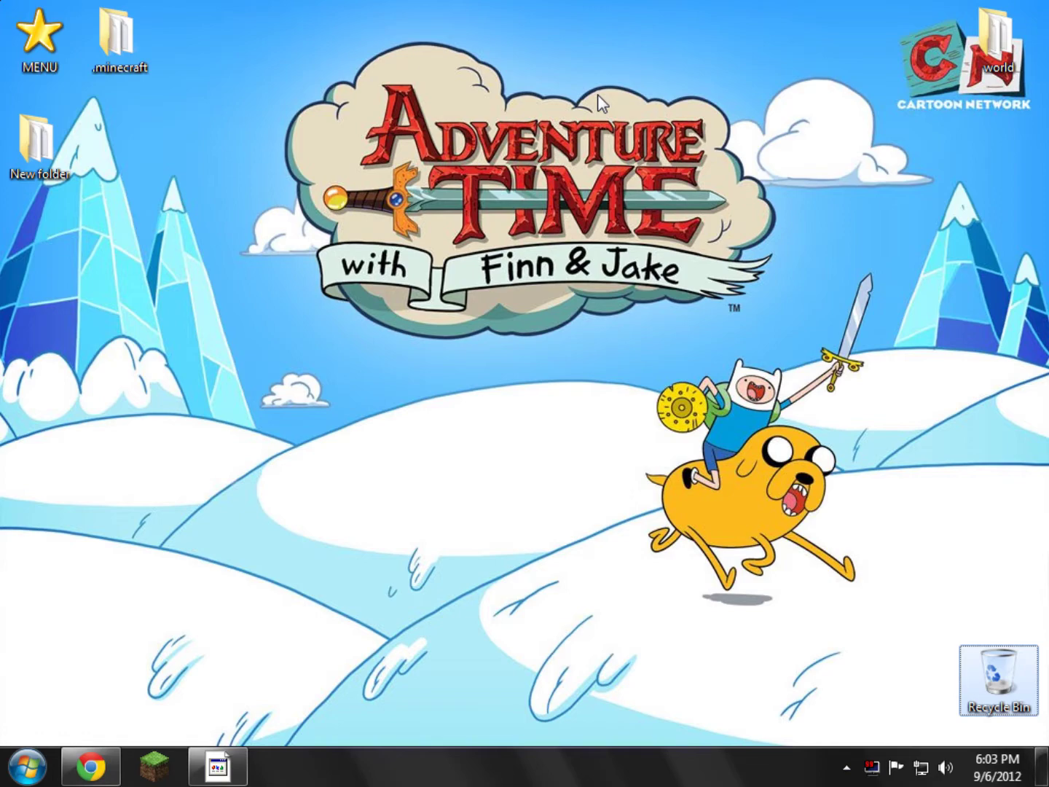
Restore Chrome and return to the MiddleAgesMod V1.3 forum topic
{"action": "left_click", "coordinate": [109, 758]}
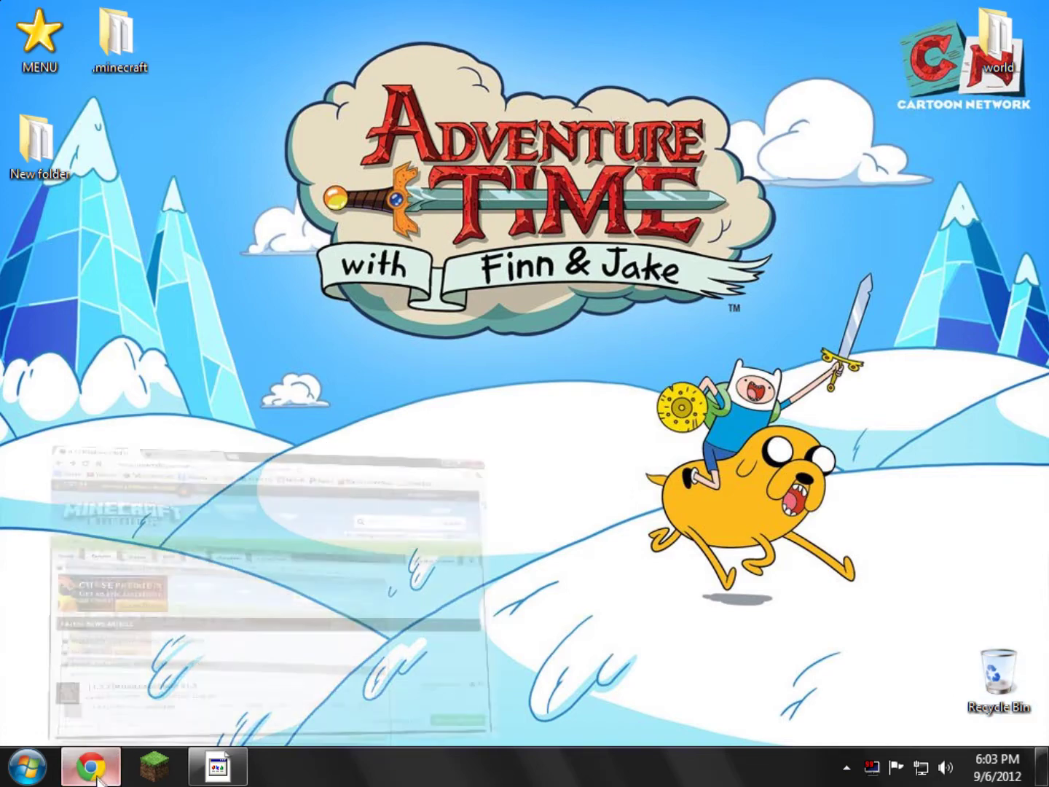
{"action": "scroll", "coordinate": [161, 205], "scroll_direction": "down", "scroll_amount": 5}
{"action": "scroll", "coordinate": [161, 204], "scroll_direction": "up", "scroll_amount": 5}
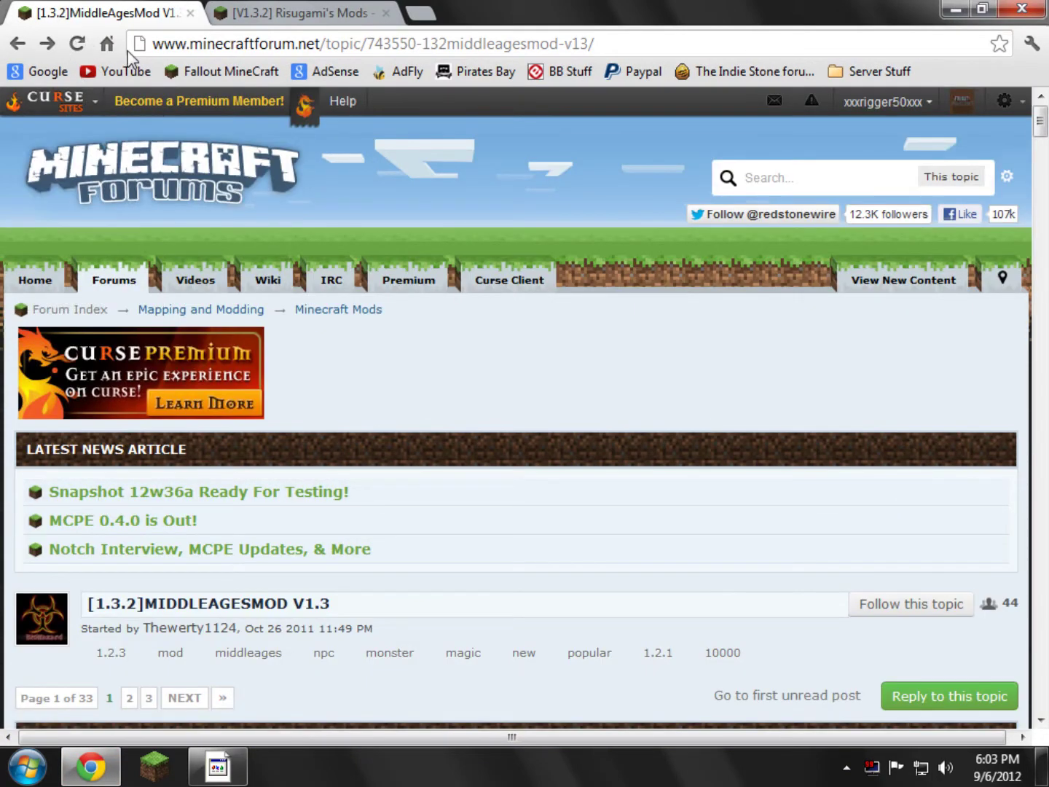
{"action": "scroll", "coordinate": [146, 228], "scroll_direction": "down", "scroll_amount": 5}
{"action": "scroll", "coordinate": [146, 227], "scroll_direction": "up", "scroll_amount": 5}
{"action": "left_click", "coordinate": [302, 13]}
{"action": "scroll", "coordinate": [438, 510], "scroll_direction": "down", "scroll_amount": 3}
{"action": "scroll", "coordinate": [433, 510], "scroll_direction": "up", "scroll_amount": 3}
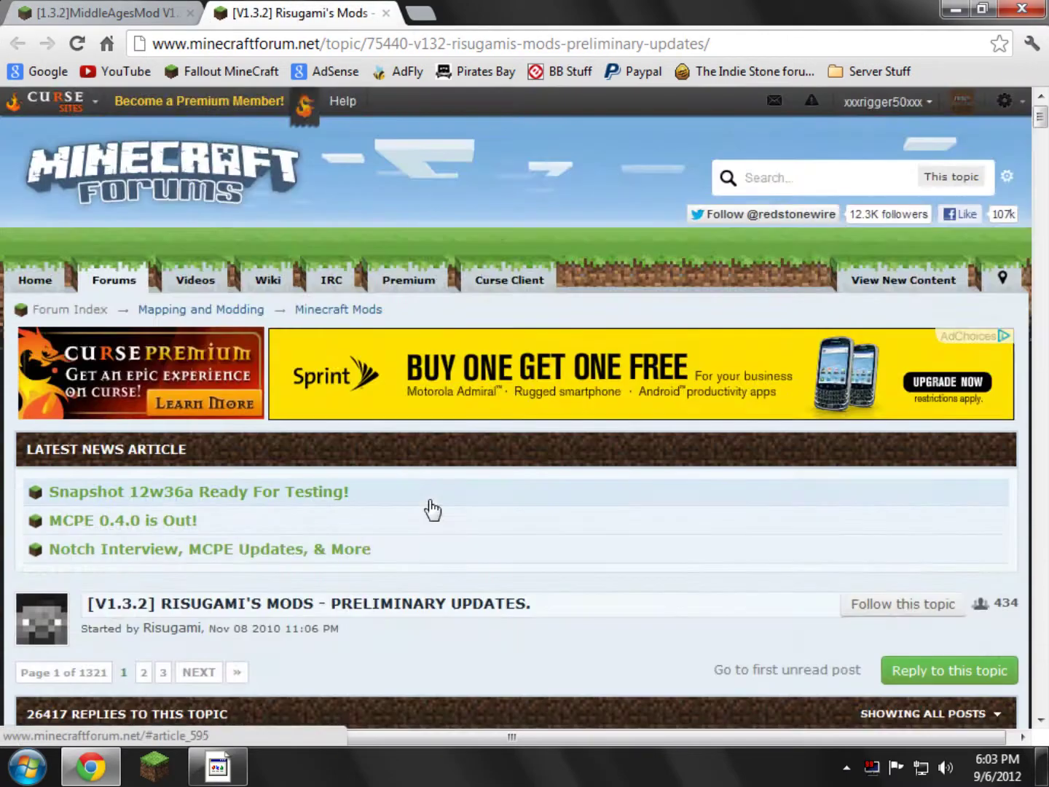
{"action": "left_click", "coordinate": [153, 10]}
Download MiddleAges1.3.rar through the topic's Windows MediaFire link
{"action": "scroll", "coordinate": [168, 244], "scroll_direction": "down", "scroll_amount": 10}
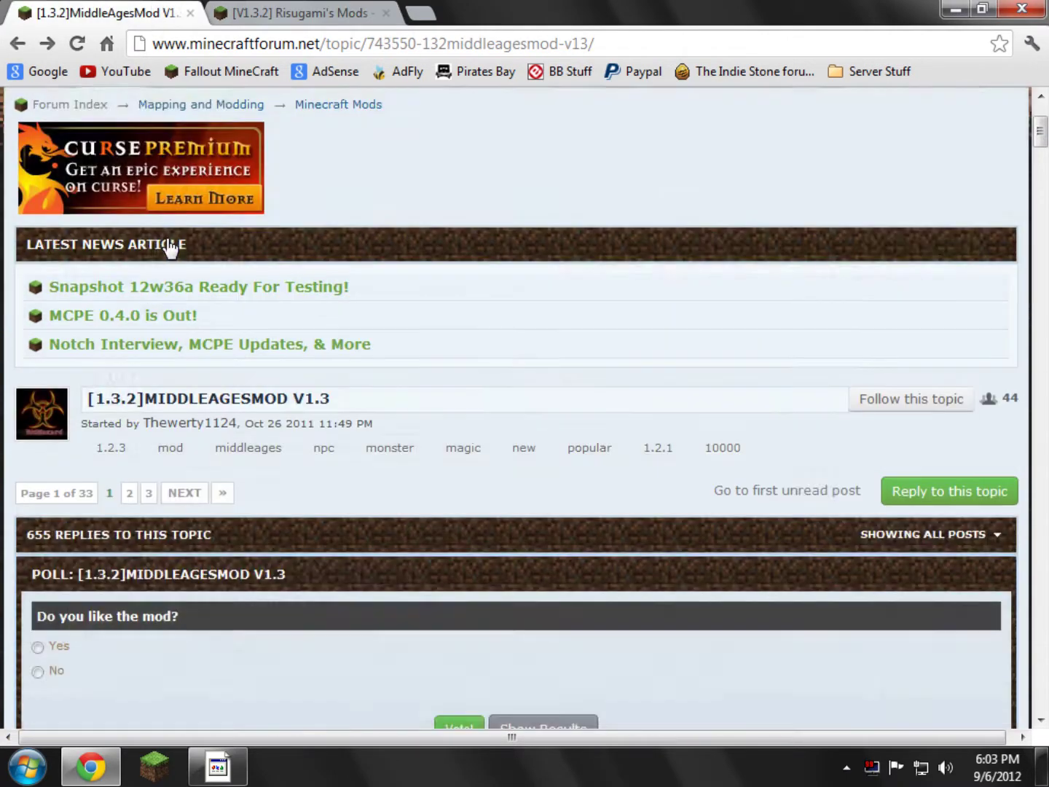
{"action": "scroll", "coordinate": [185, 324], "scroll_direction": "down", "scroll_amount": 1}
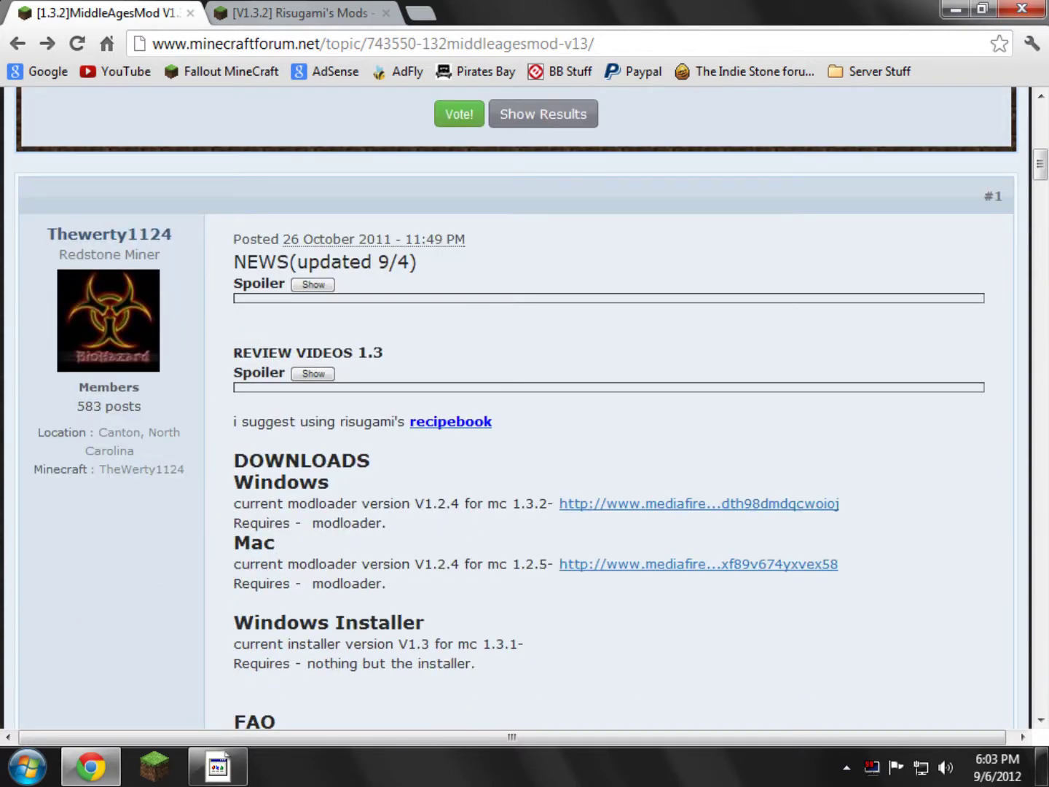
{"action": "left_click", "coordinate": [596, 506]}
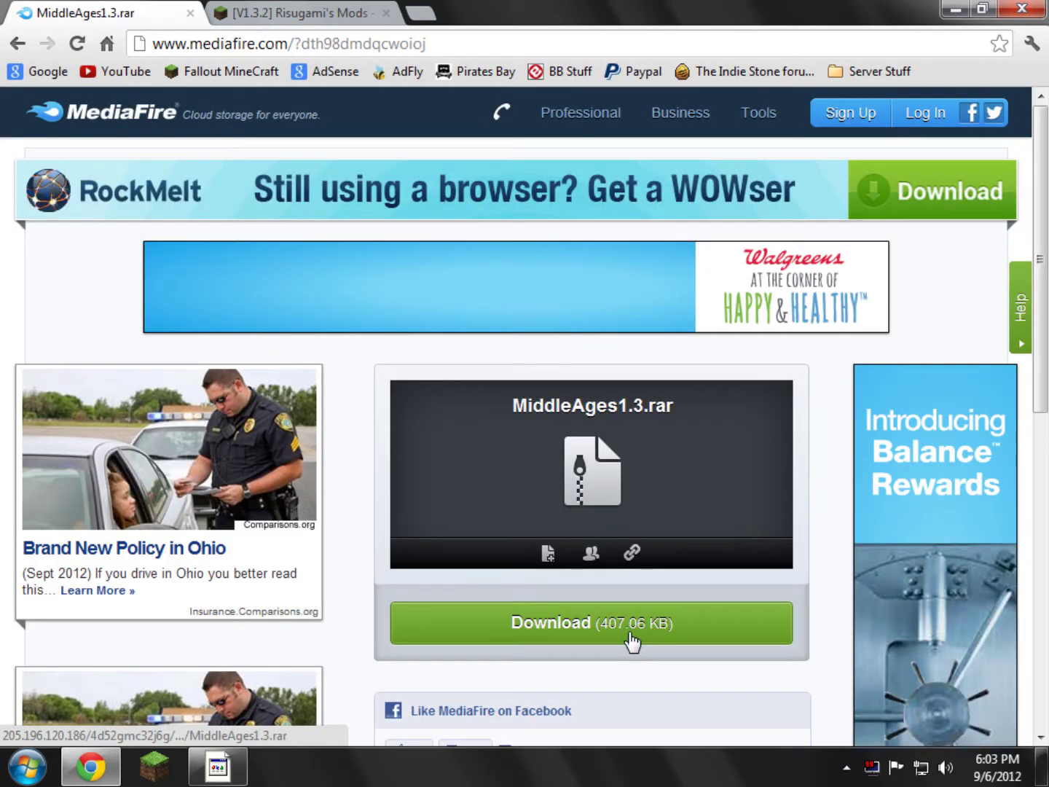
{"action": "left_click", "coordinate": [630, 634]}
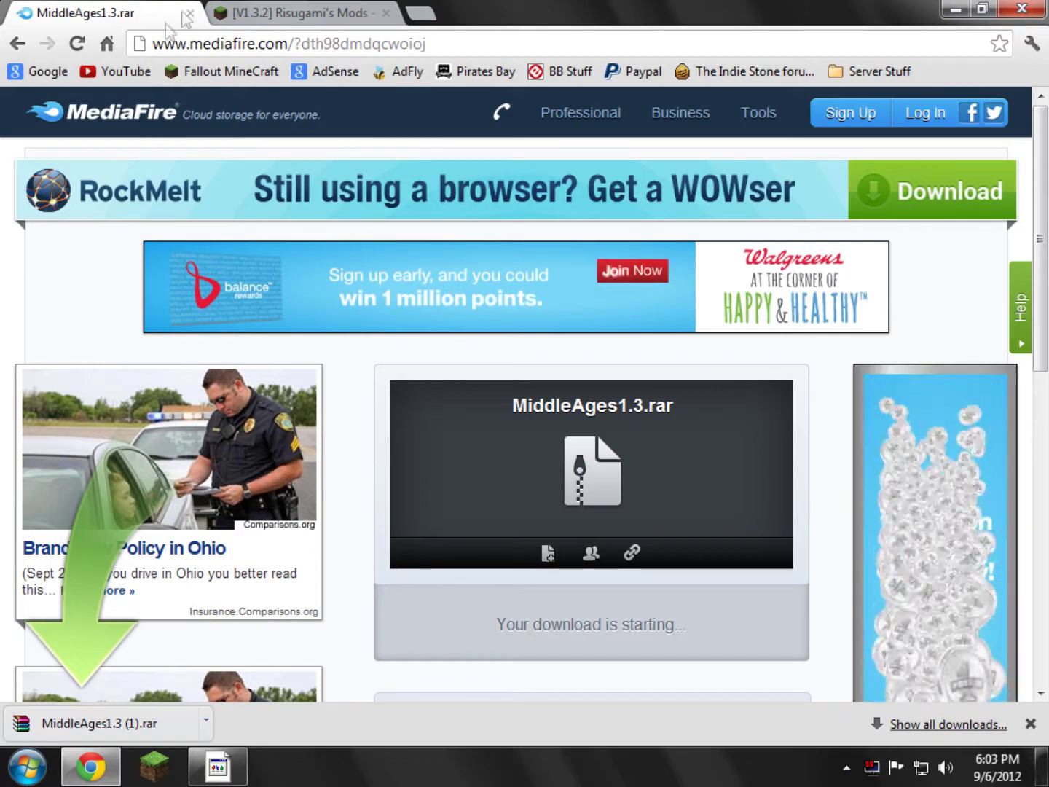
{"action": "left_click", "coordinate": [325, 14]}
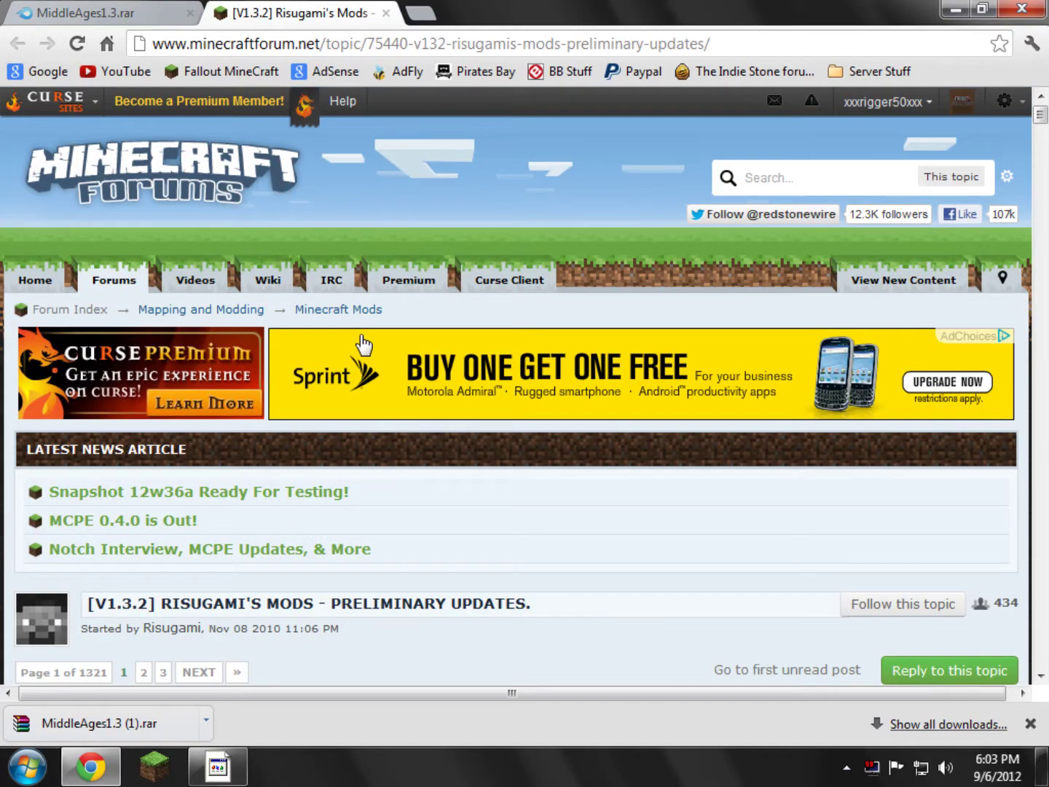
Get ModLoader.zip for 1.3.2 through its Adfly link, skipping the ad, then close Chrome
{"action": "scroll", "coordinate": [364, 344], "scroll_direction": "down", "scroll_amount": 20}
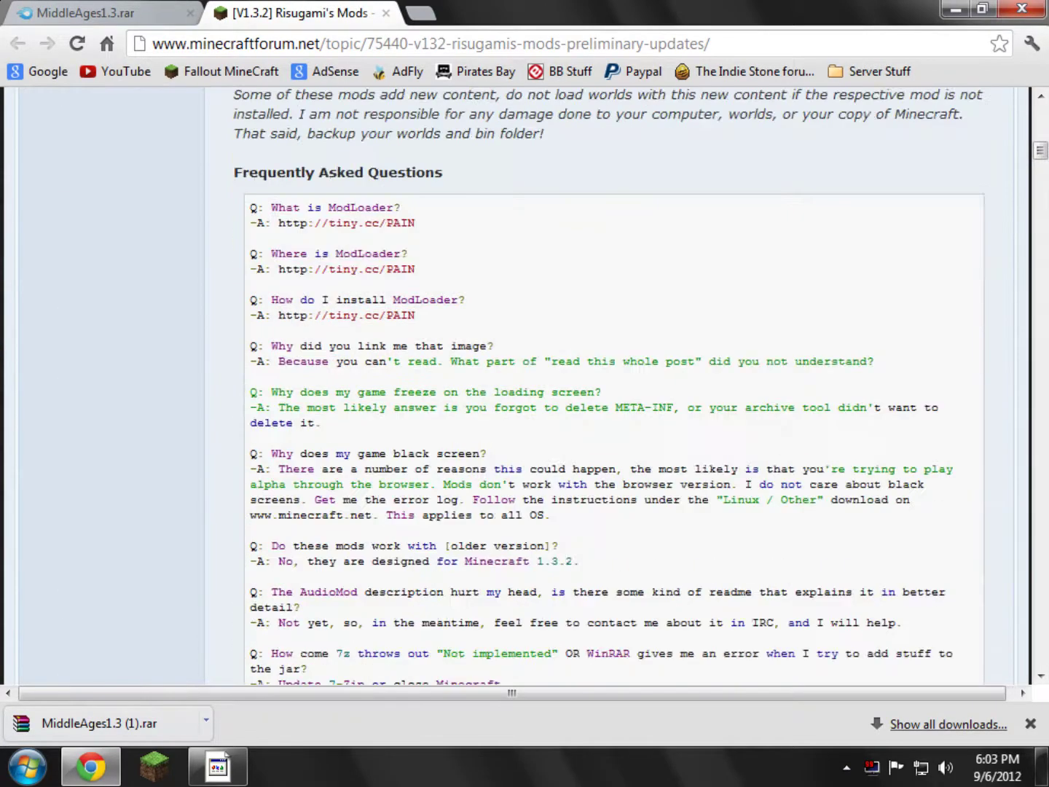
{"action": "scroll", "coordinate": [299, 295], "scroll_direction": "down", "scroll_amount": 12}
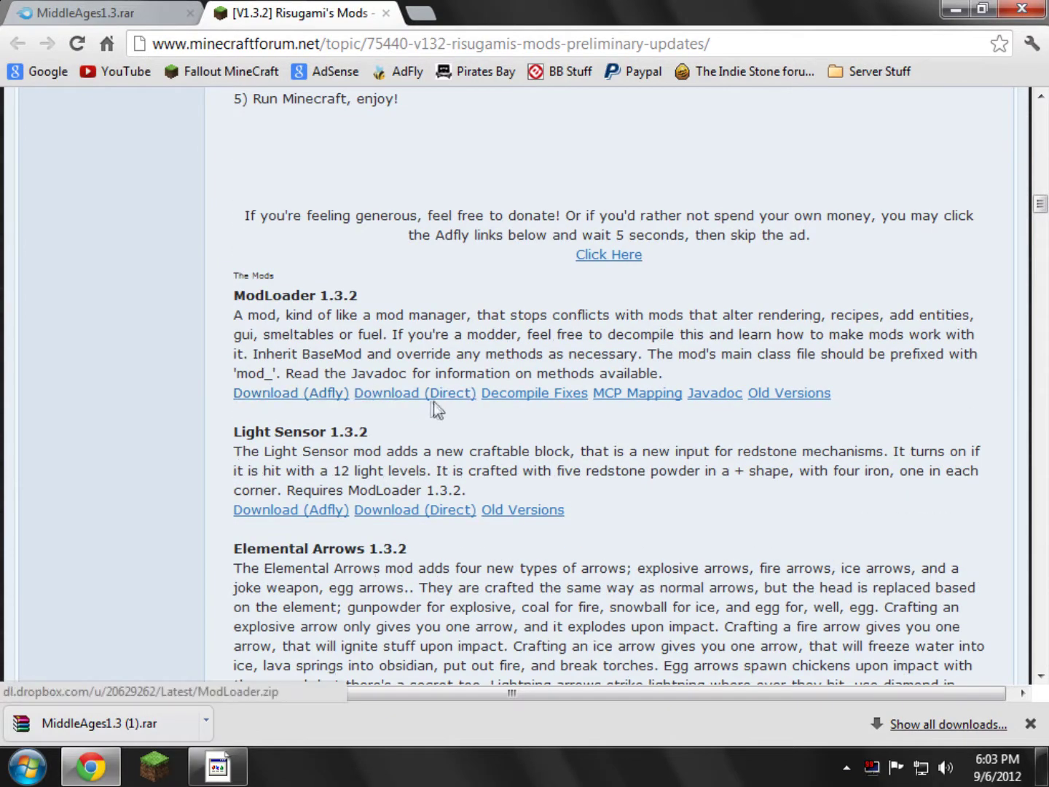
{"action": "left_click", "coordinate": [330, 394]}
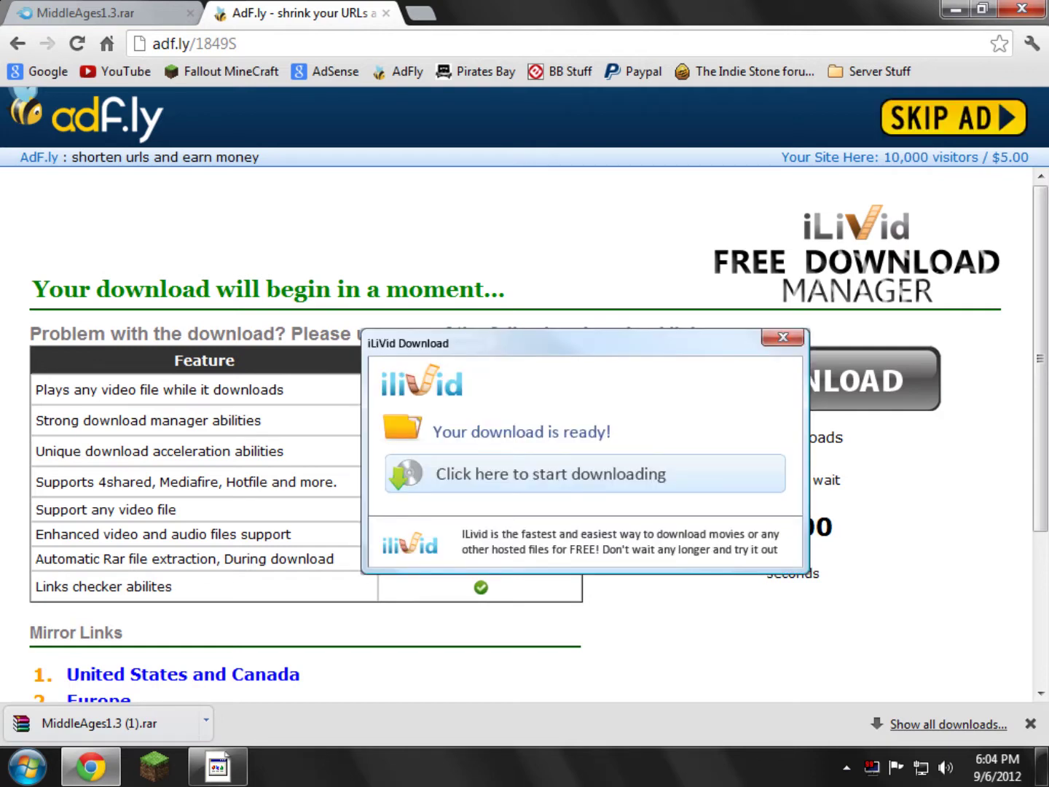
{"action": "left_click", "coordinate": [901, 116]}
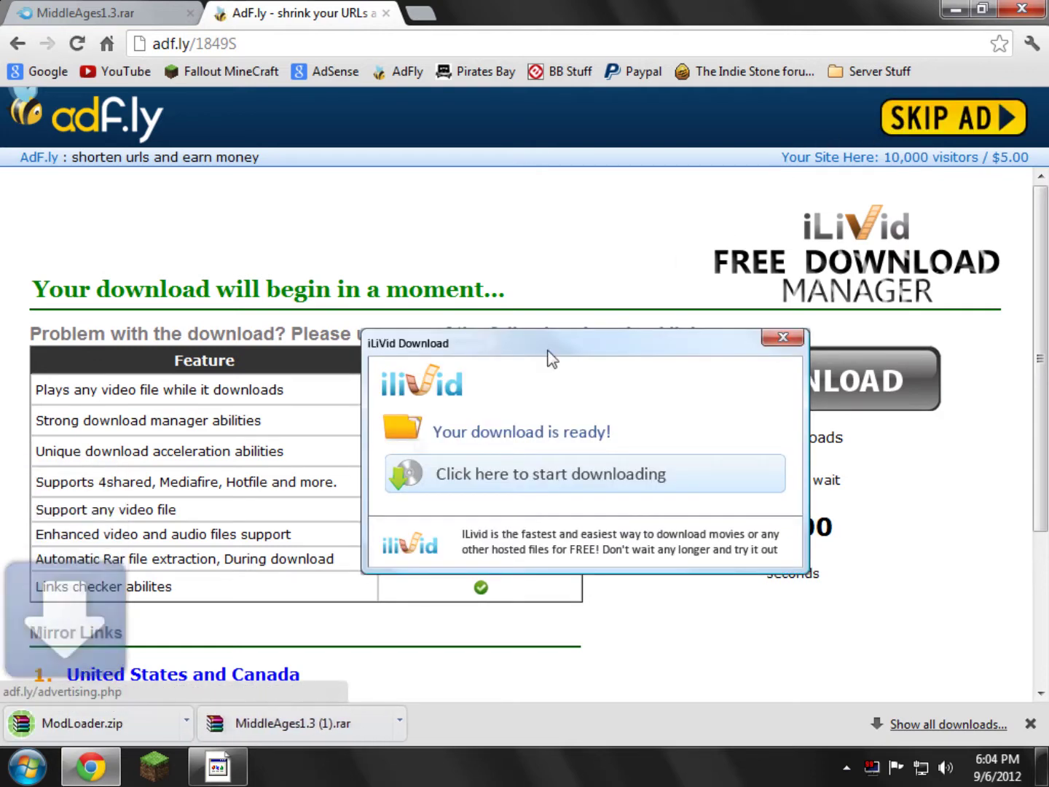
{"action": "left_click", "coordinate": [387, 13]}
{"action": "left_click", "coordinate": [190, 13]}
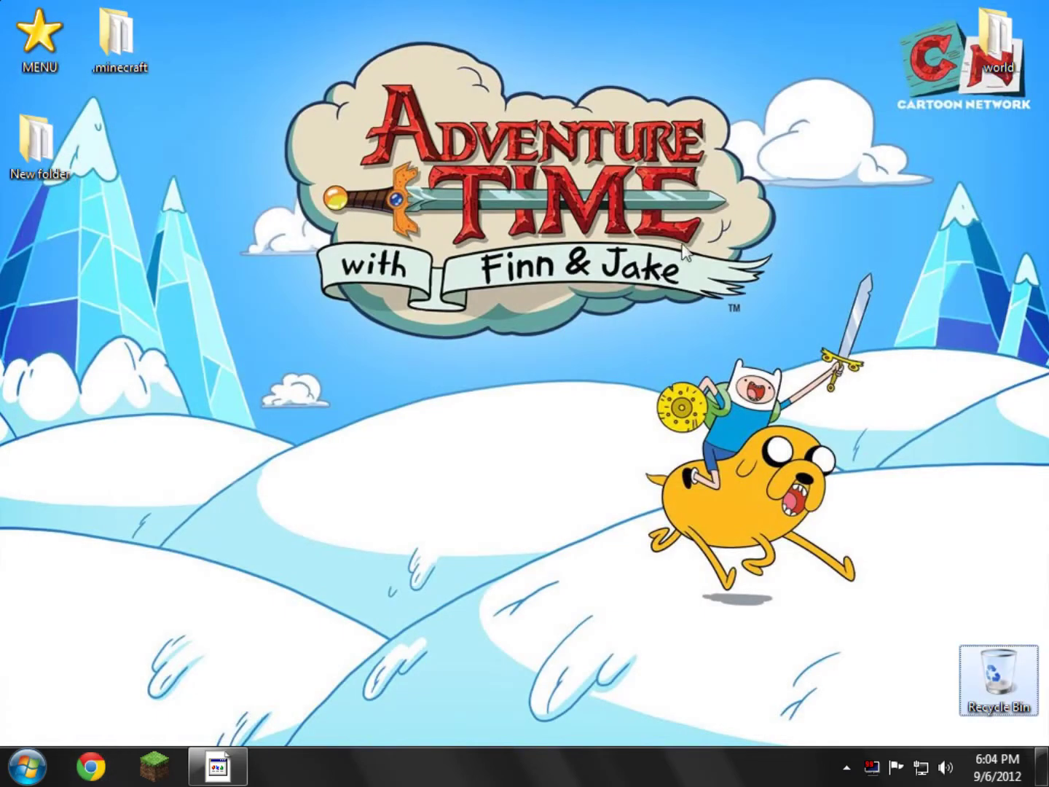
Drag MiddleAges1.3 and ModLoader from Downloads onto the desktop and close the Downloads window
{"action": "key", "text": "super"}
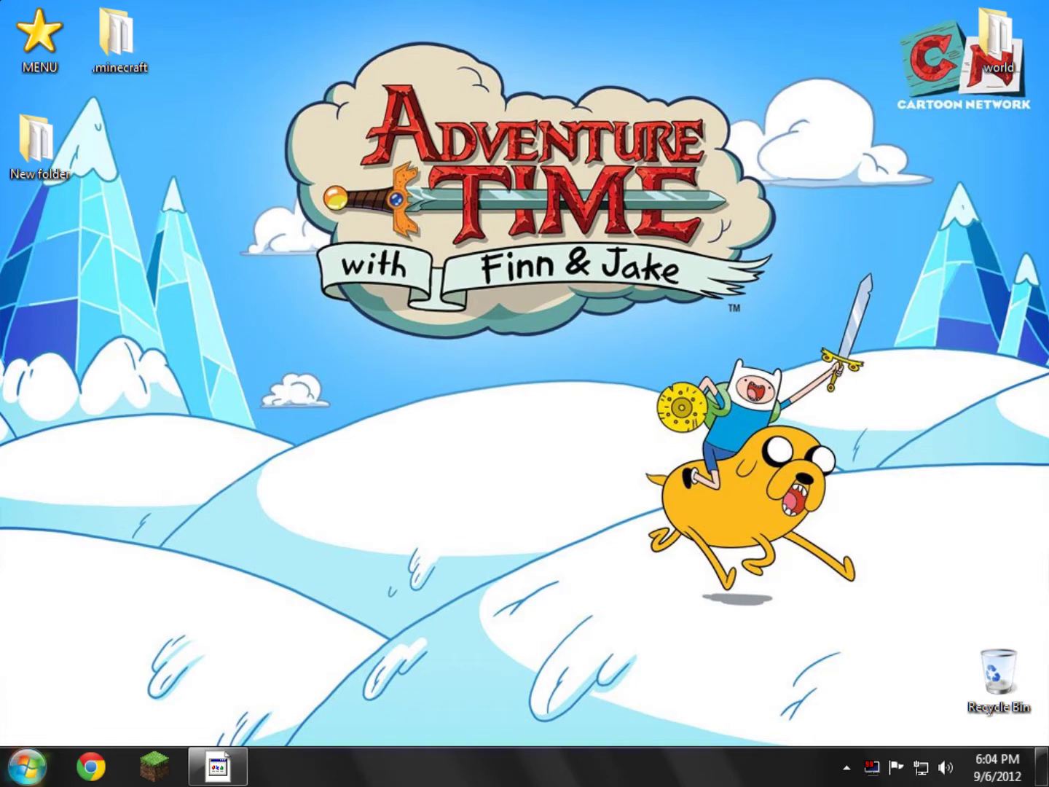
{"action": "left_click", "coordinate": [371, 499]}
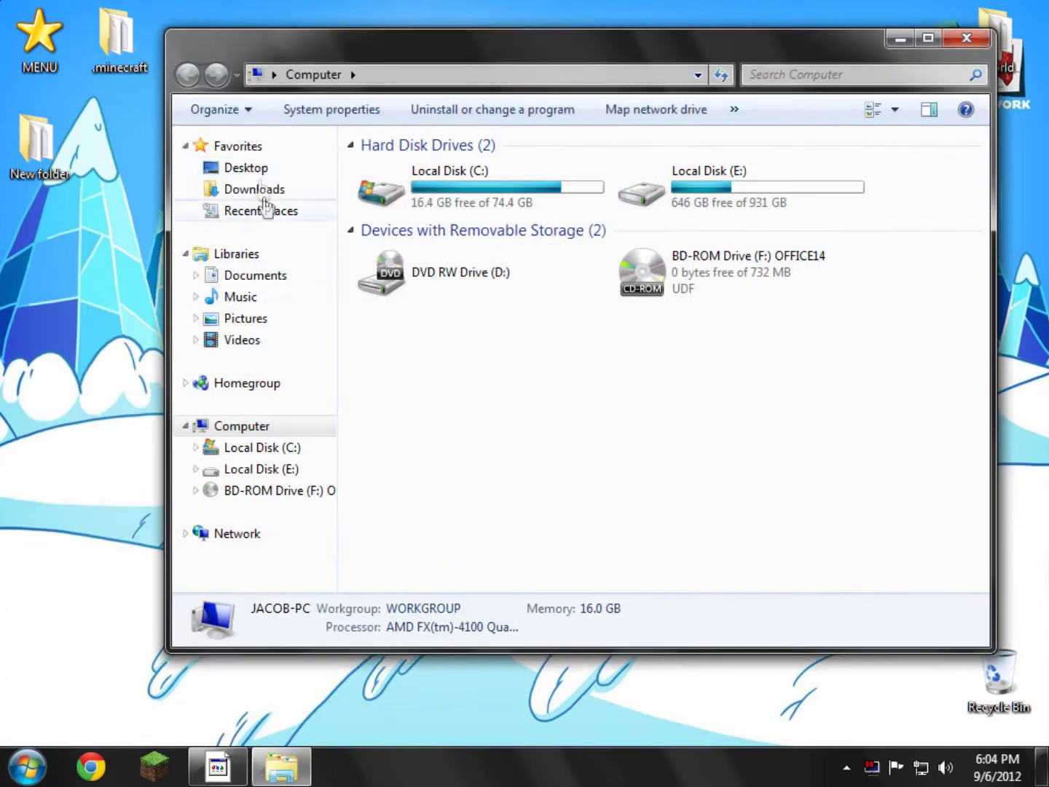
{"action": "left_click", "coordinate": [255, 191]}
{"action": "left_click", "coordinate": [451, 189]}
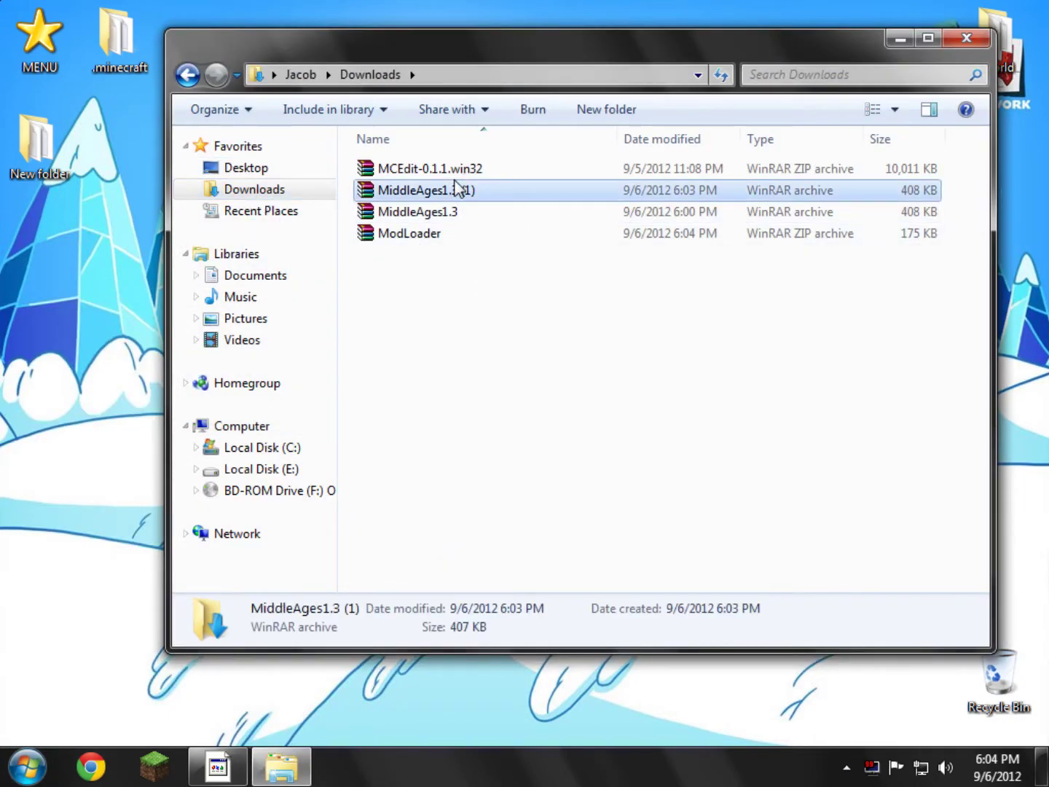
{"action": "left_click_drag", "start_coordinate": [503, 211], "coordinate": [35, 266]}
{"action": "left_click_drag", "start_coordinate": [468, 213], "coordinate": [40, 263]}
{"action": "left_click", "coordinate": [966, 40]}
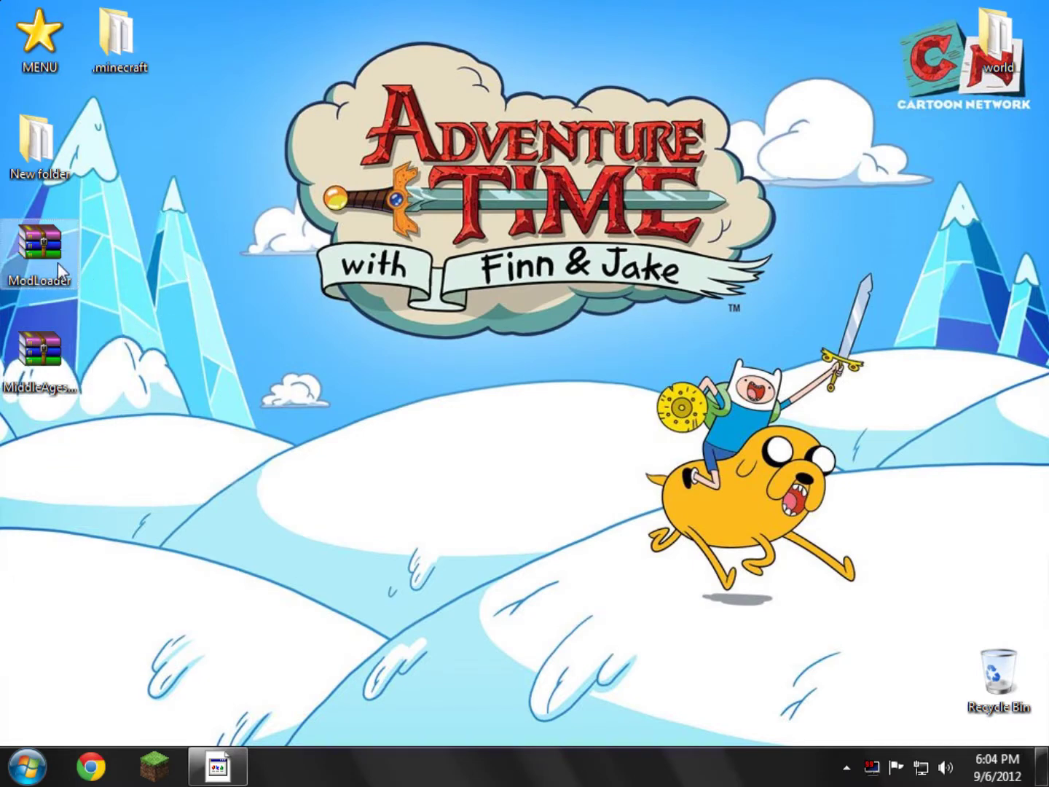
{"action": "left_click", "coordinate": [41, 351]}
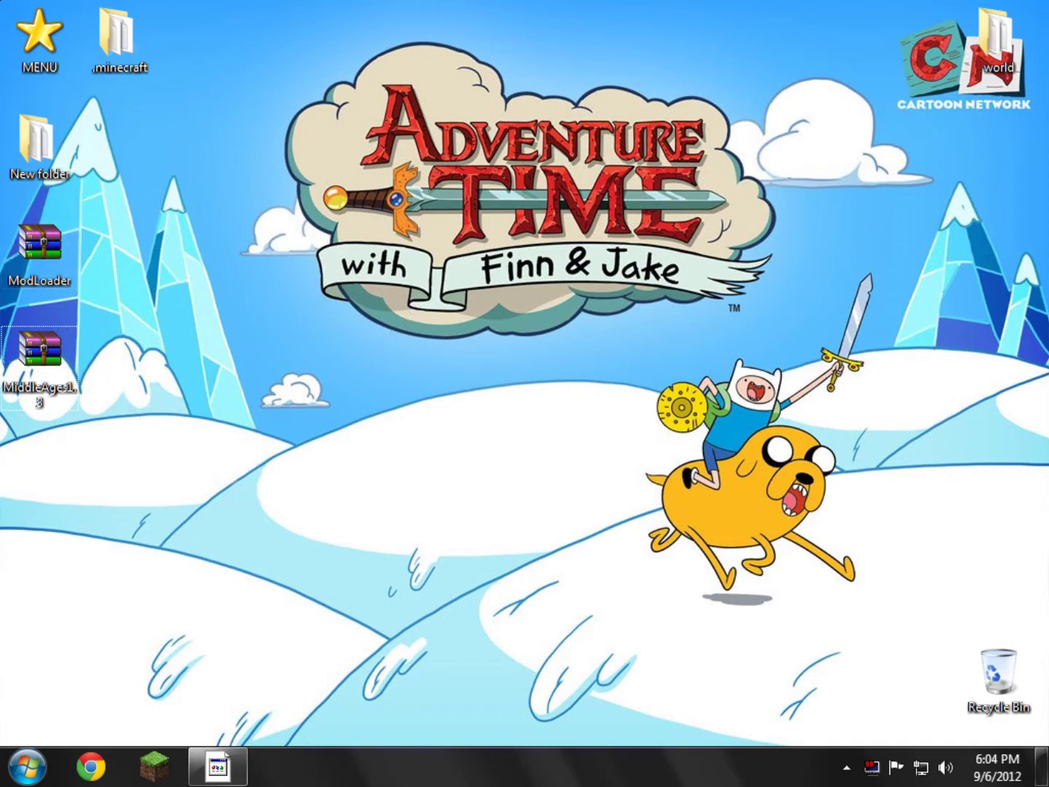
Browse from %appdata% into .minecraft\bin to reach the minecraft jar file
{"action": "left_click", "coordinate": [27, 766]}
{"action": "type", "text": "%"}
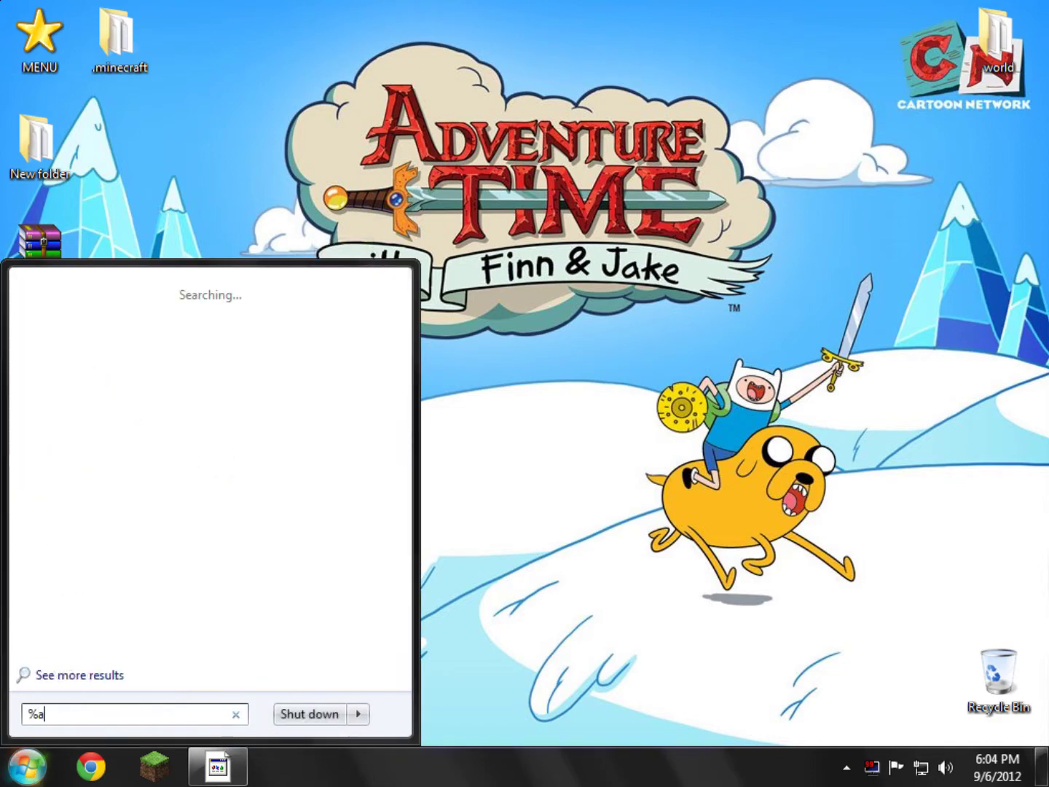
{"action": "type", "text": "appdata%"}
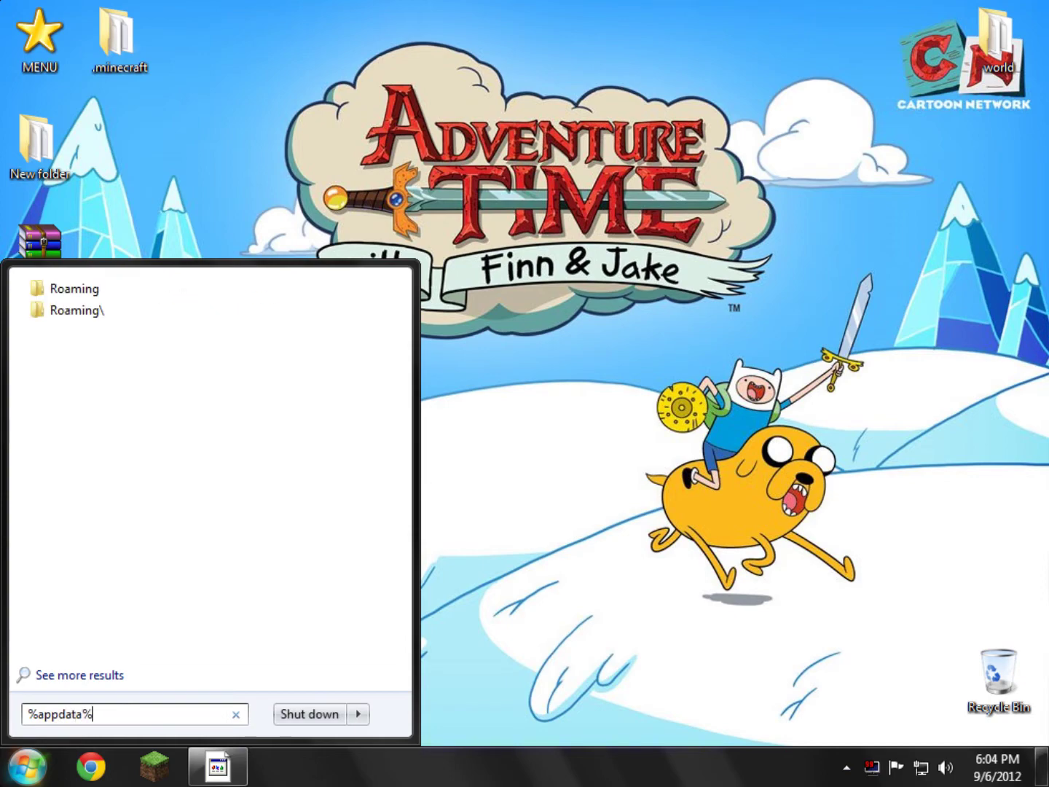
{"action": "key", "text": "Return"}
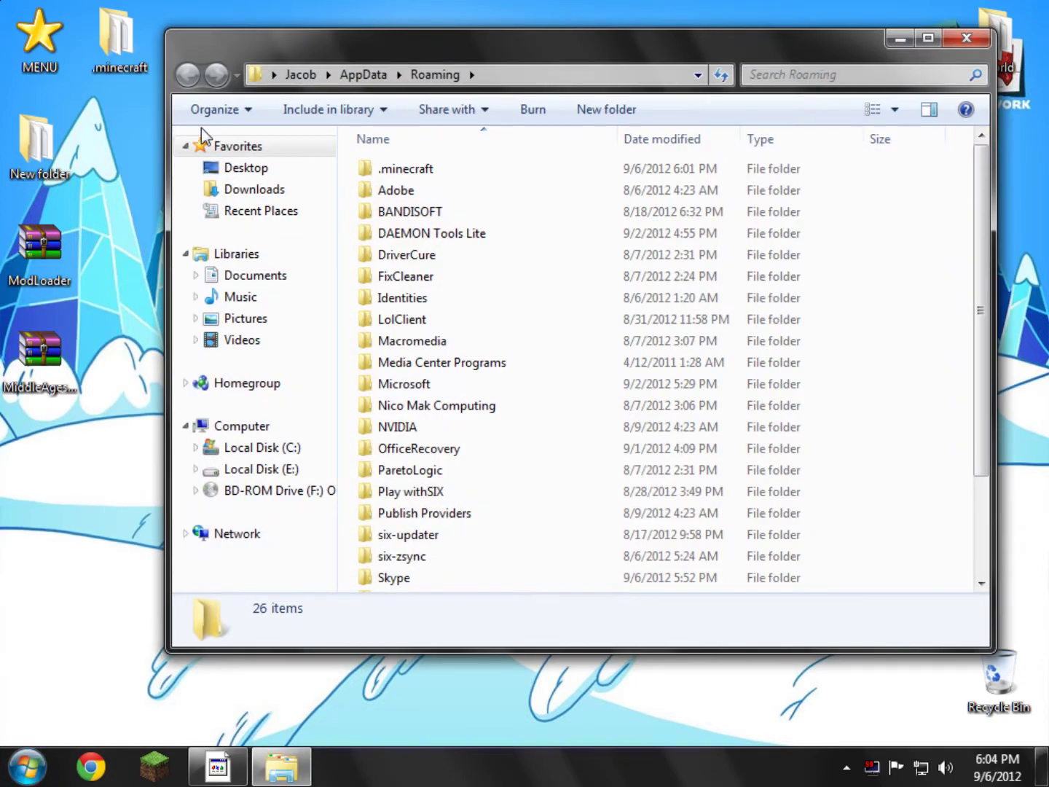
{"action": "double_click", "coordinate": [481, 167]}
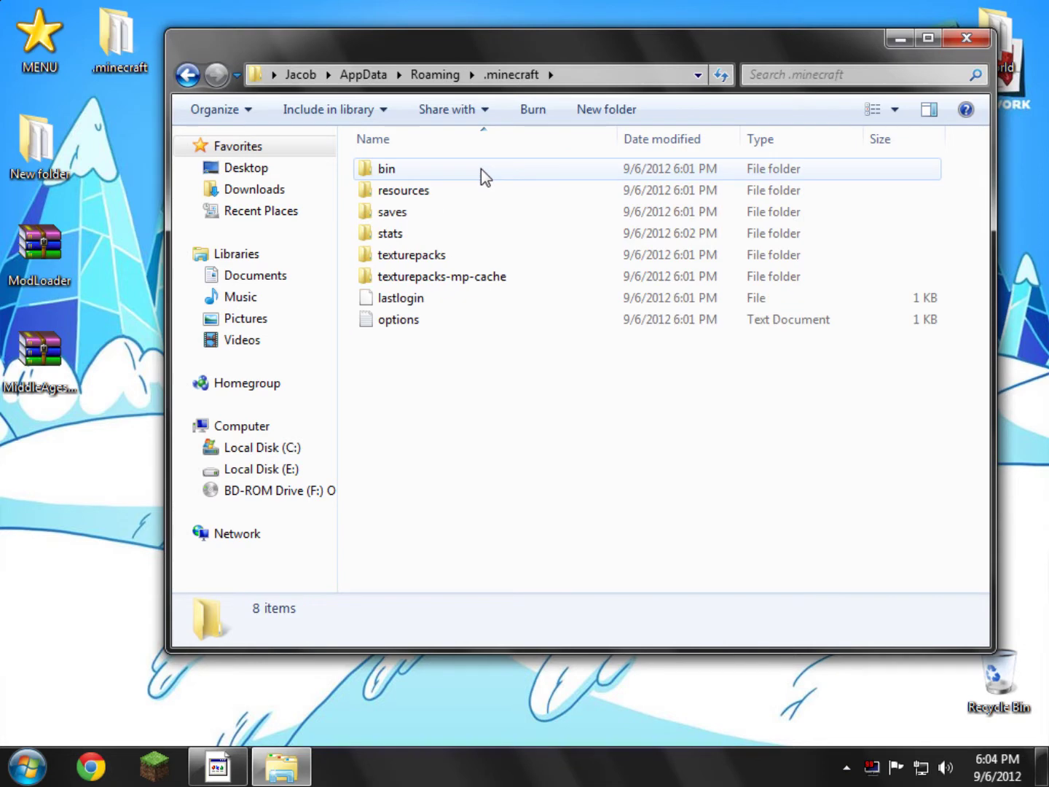
{"action": "double_click", "coordinate": [481, 168]}
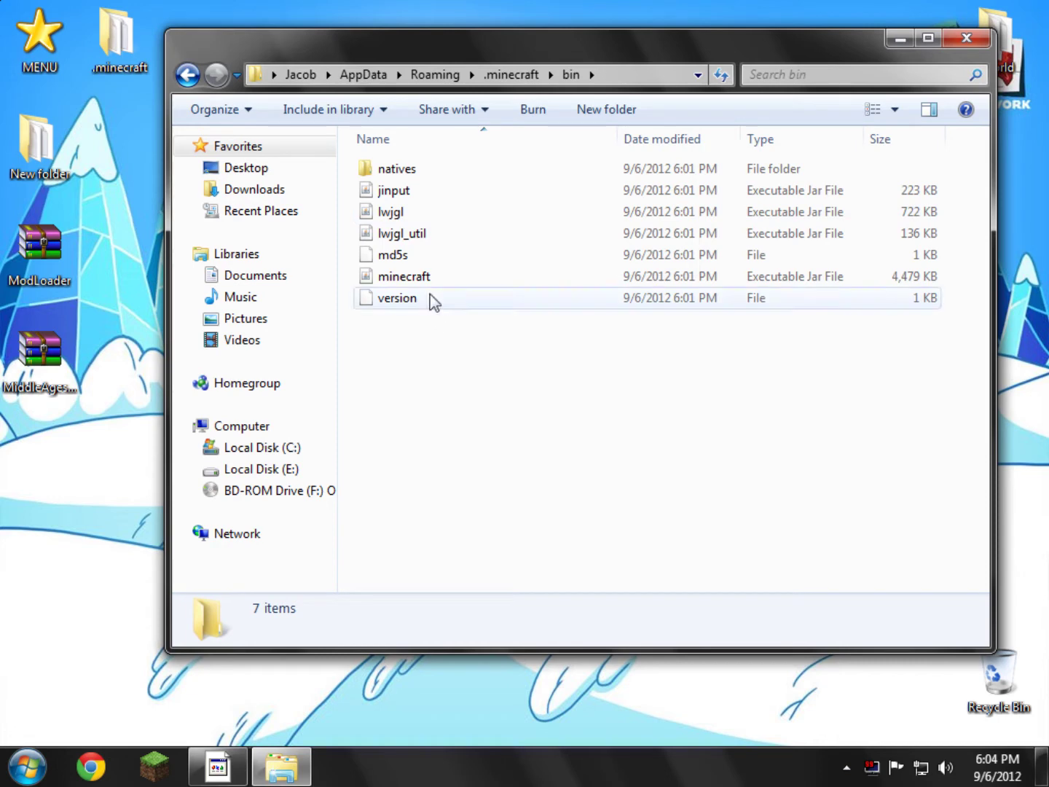
{"action": "left_click_drag", "start_coordinate": [398, 278], "coordinate": [347, 294]}
Open minecraft.jar with the WinRAR archiver
{"action": "right_click", "coordinate": [369, 277]}
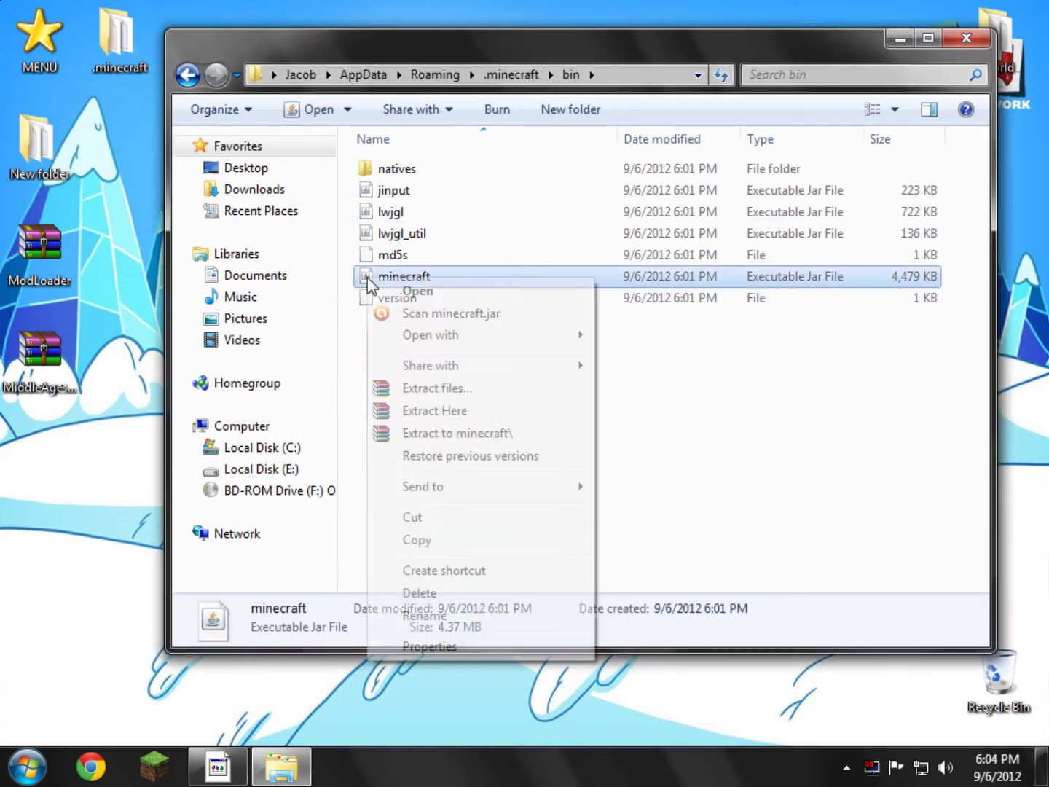
{"action": "mouse_move", "coordinate": [459, 338]}
{"action": "left_click", "coordinate": [692, 359]}
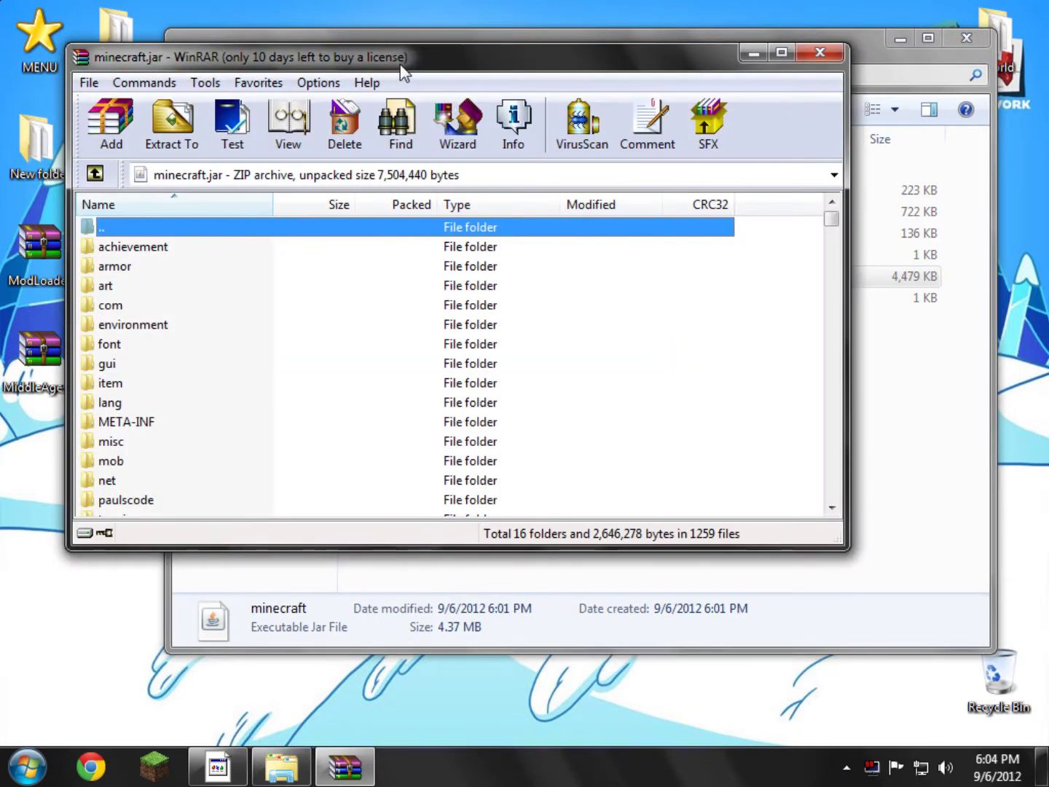
{"action": "left_click_drag", "start_coordinate": [401, 65], "coordinate": [537, 59]}
Delete the META-INF folder from minecraft.jar
{"action": "left_click", "coordinate": [282, 417]}
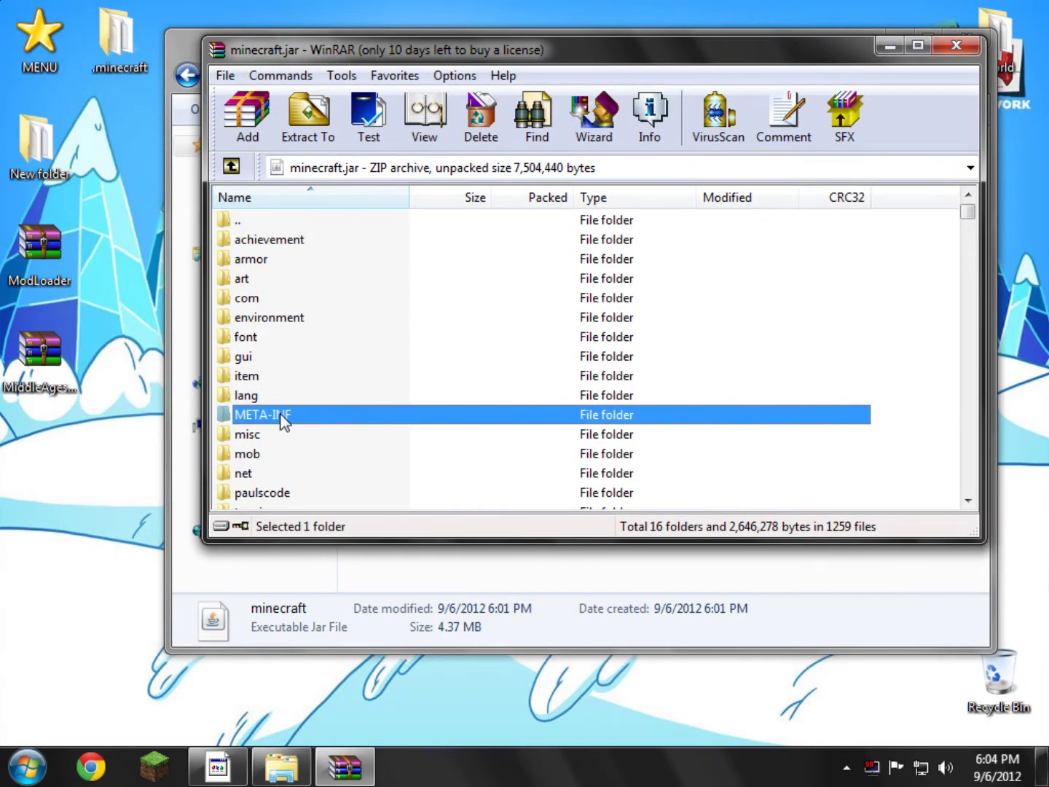
{"action": "right_click", "coordinate": [281, 422]}
{"action": "left_click", "coordinate": [390, 156]}
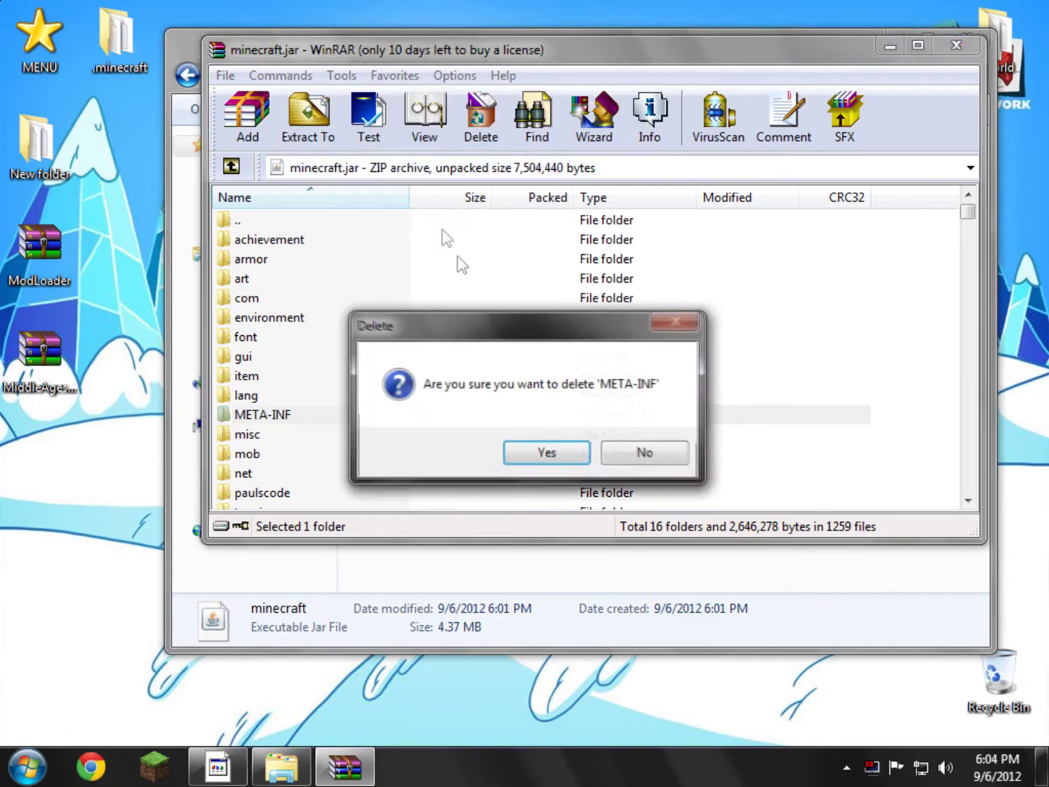
{"action": "left_click", "coordinate": [548, 453]}
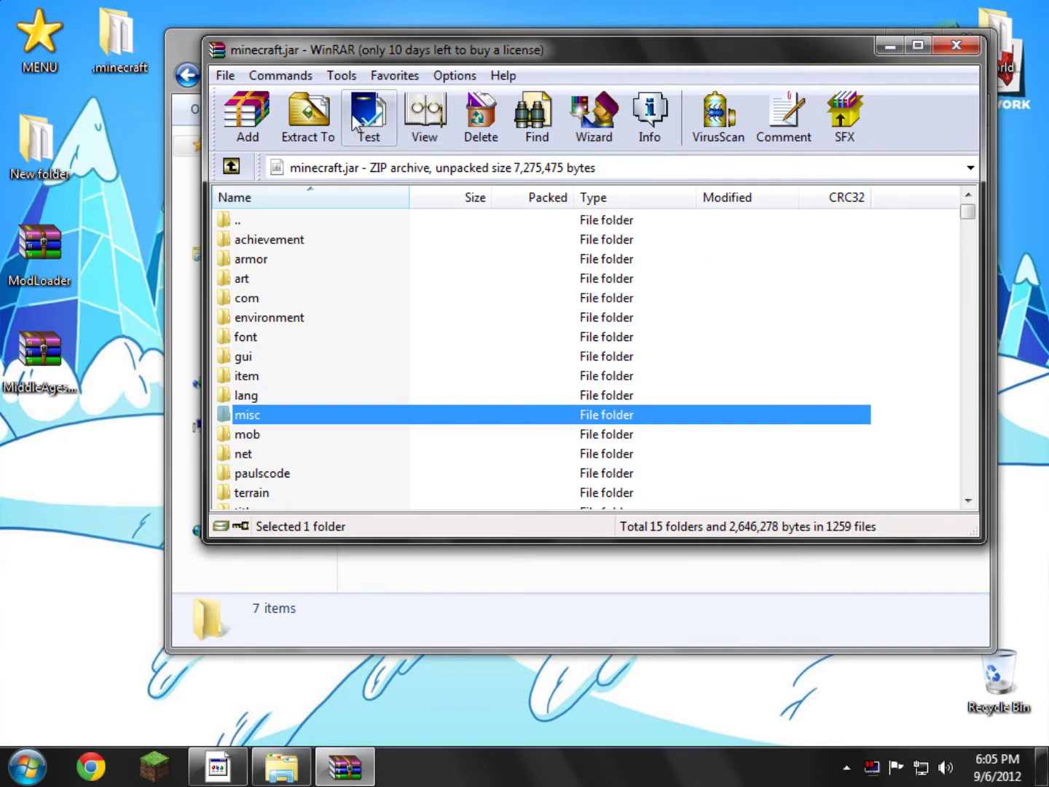
Open ModLoader.zip from the desktop and select all its files
{"action": "double_click", "coordinate": [26, 269]}
{"action": "left_click_drag", "start_coordinate": [162, 67], "coordinate": [128, 248]}
{"action": "left_click", "coordinate": [197, 547]}
{"action": "right_click", "coordinate": [196, 548]}
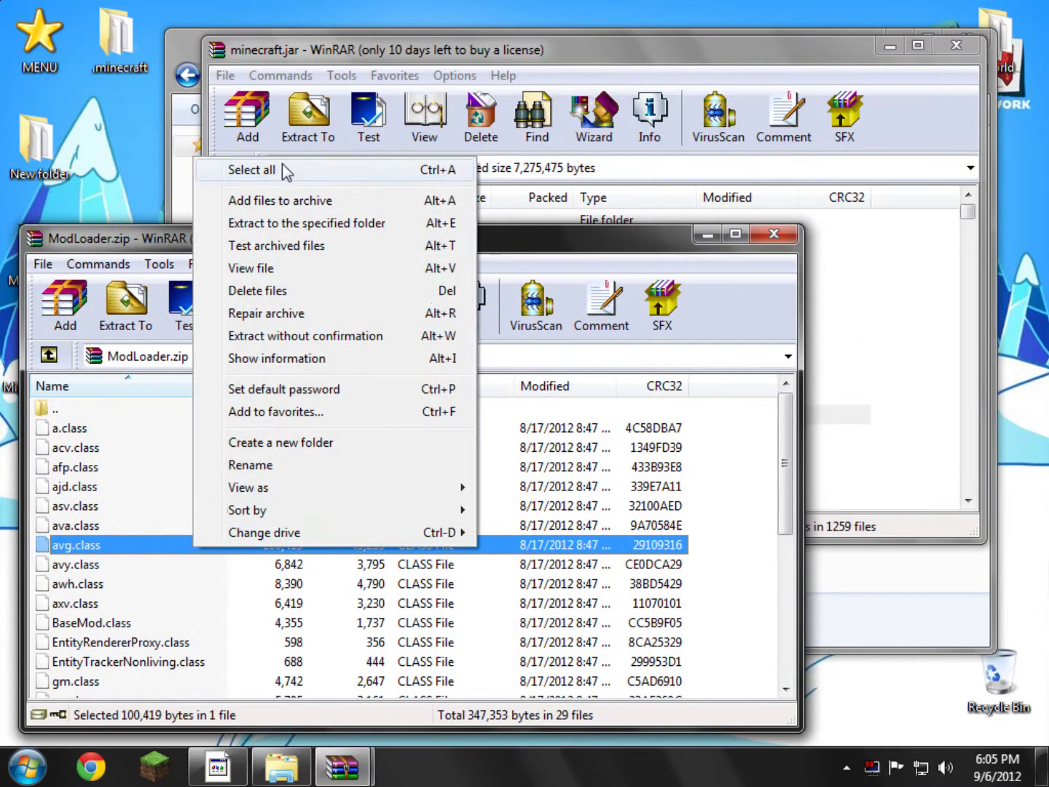
{"action": "left_click", "coordinate": [237, 168]}
{"action": "left_click_drag", "start_coordinate": [774, 439], "coordinate": [884, 364]}
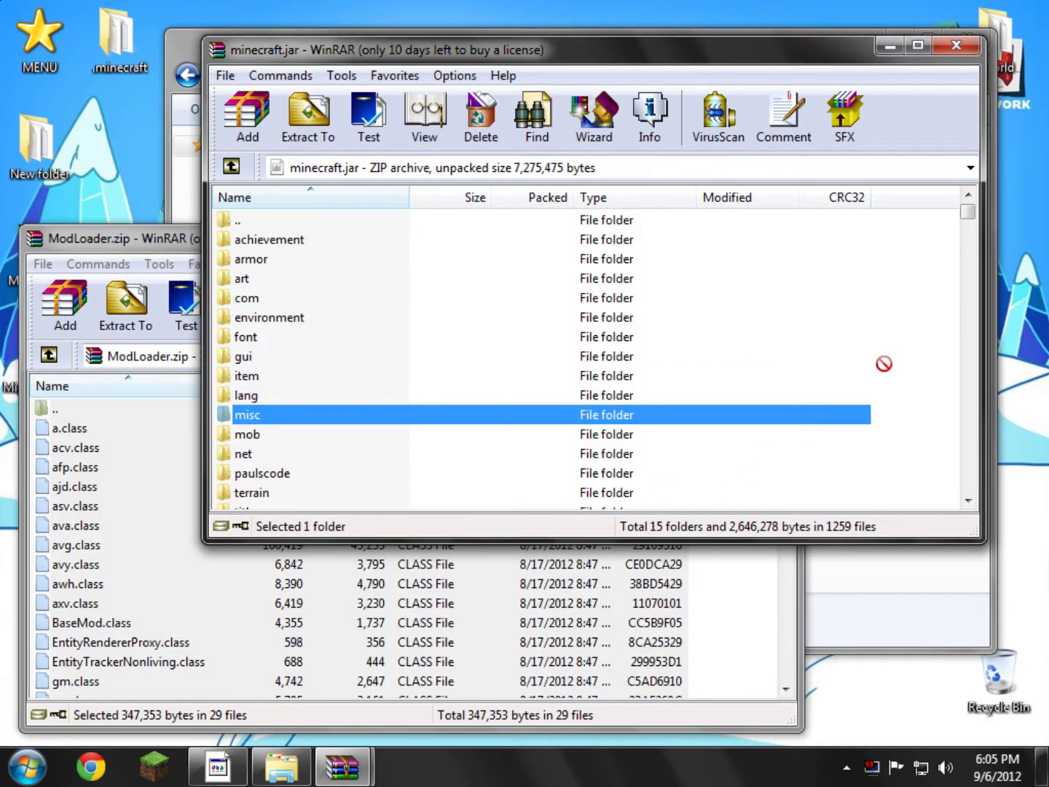
Add all 29 ModLoader class files into minecraft.jar, then close ModLoader.zip
{"action": "left_click", "coordinate": [69, 532]}
{"action": "right_click", "coordinate": [71, 532]}
{"action": "left_click", "coordinate": [161, 154]}
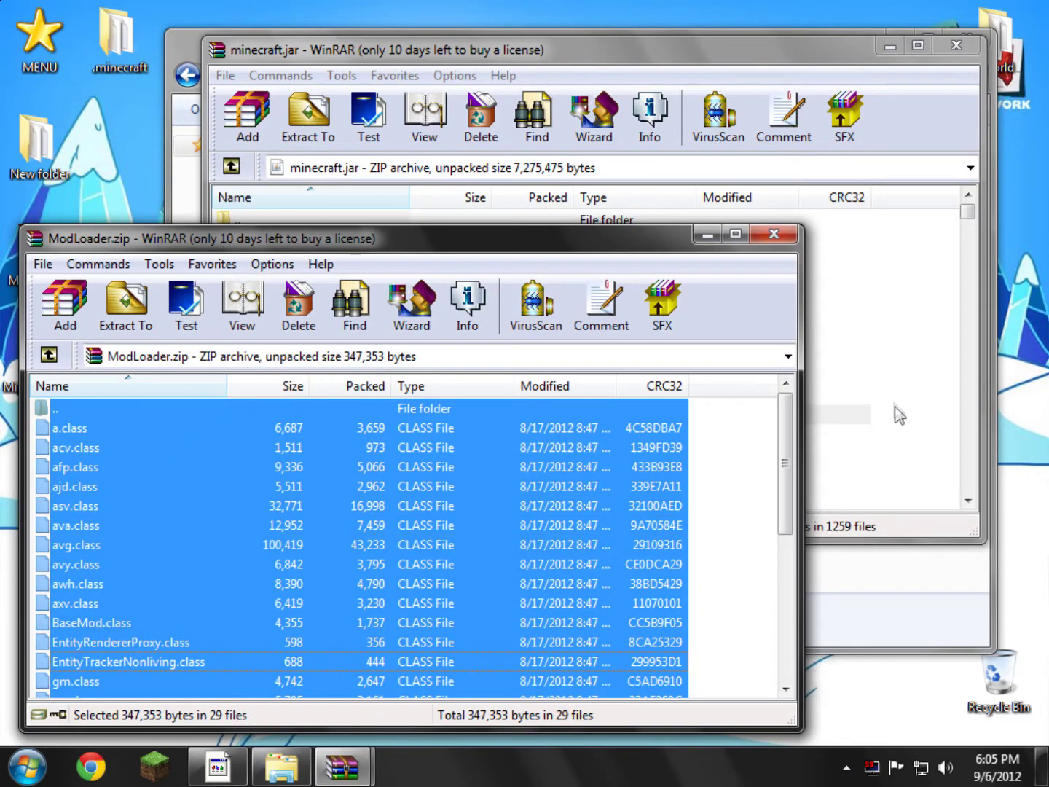
{"action": "left_click_drag", "start_coordinate": [605, 453], "coordinate": [886, 415]}
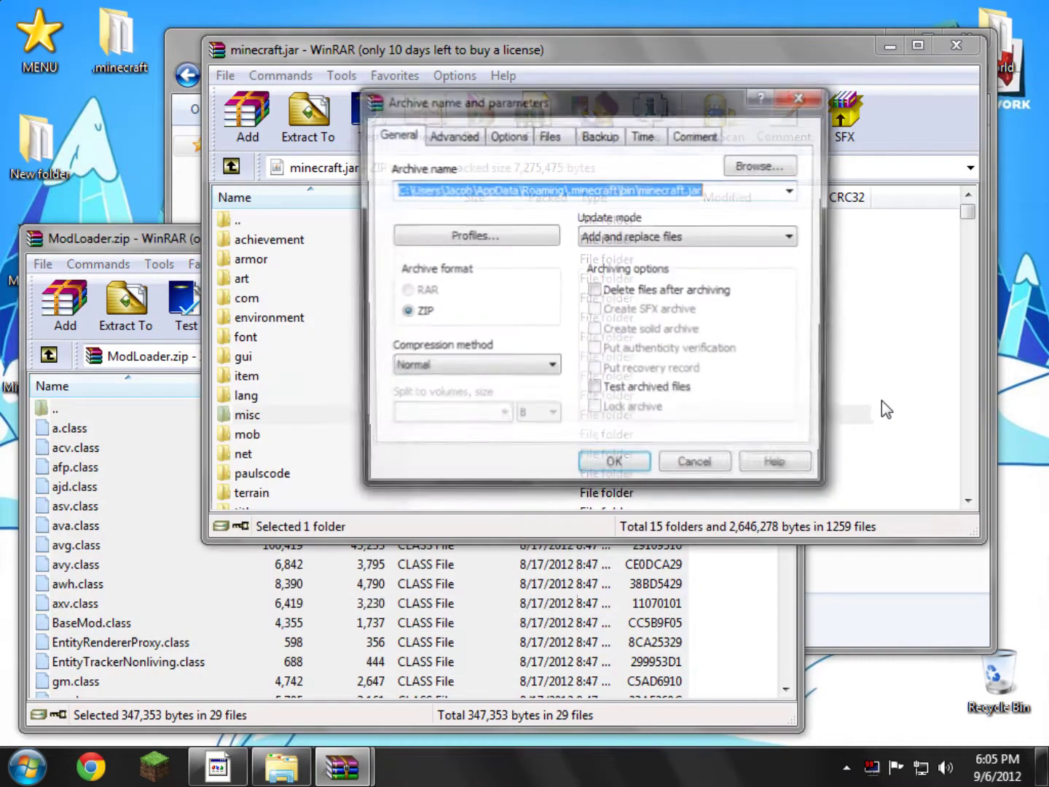
{"action": "left_click", "coordinate": [638, 464]}
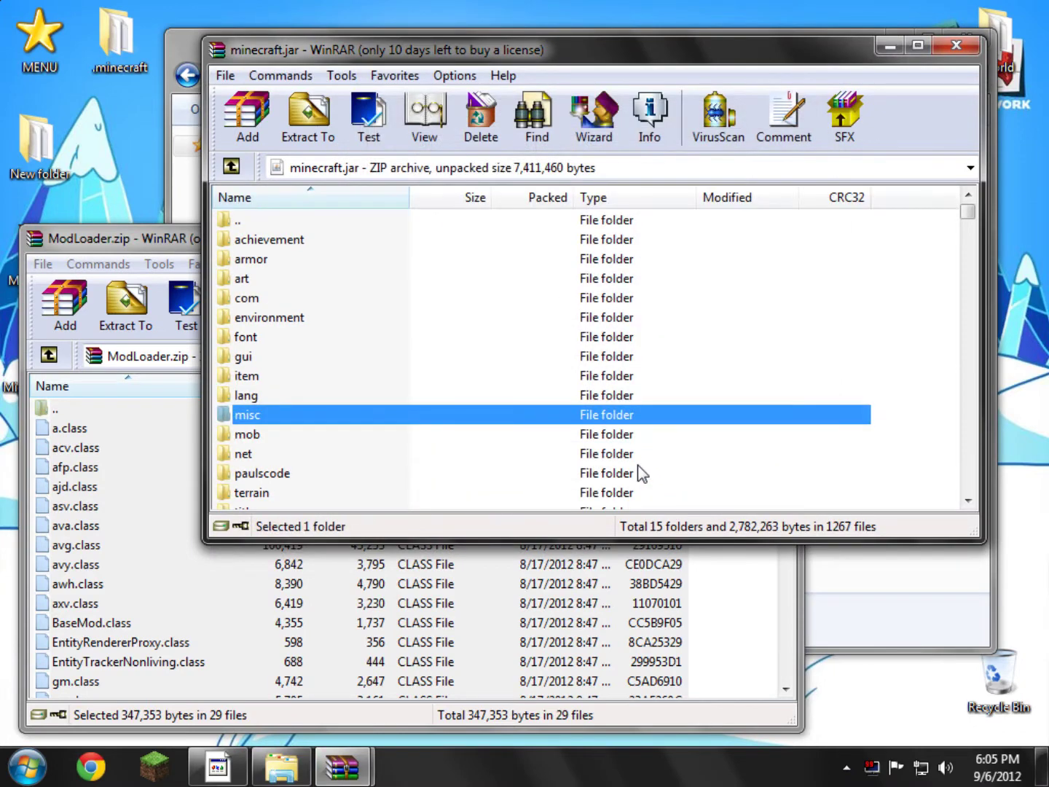
{"action": "left_click", "coordinate": [196, 245]}
{"action": "left_click", "coordinate": [774, 233]}
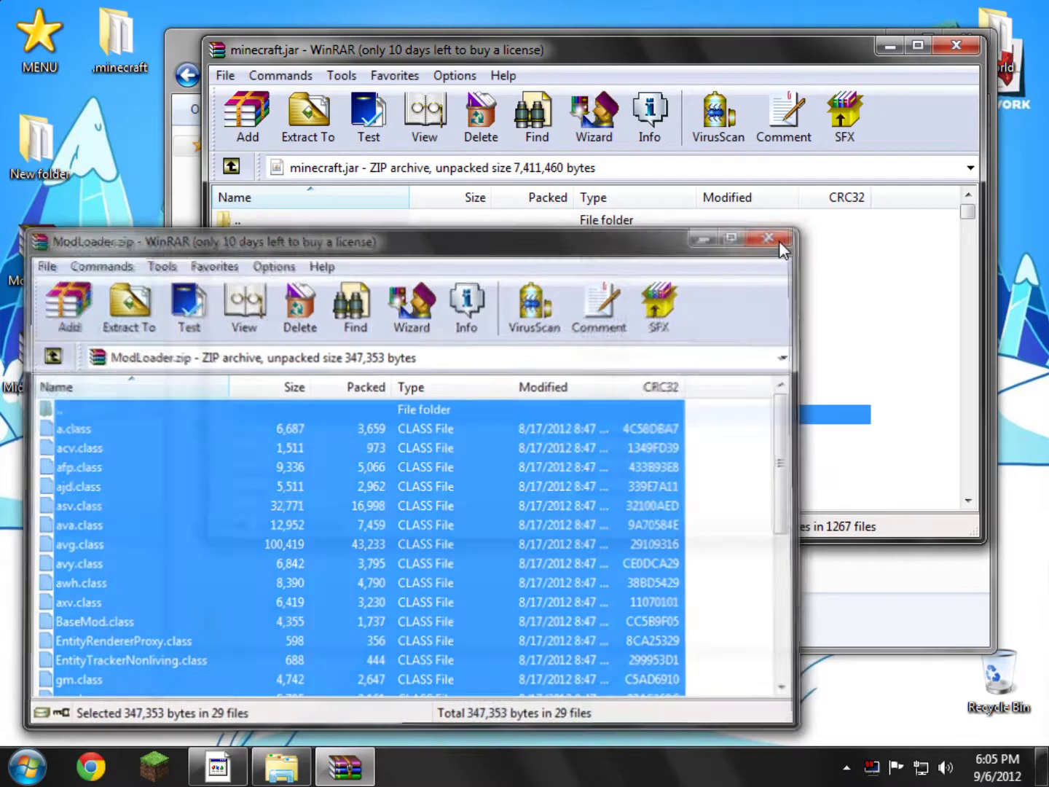
Add every folder and class file from MiddleAges1.3.rar into minecraft.jar, then close minecraft.jar
{"action": "left_click", "coordinate": [41, 371]}
{"action": "double_click", "coordinate": [41, 371]}
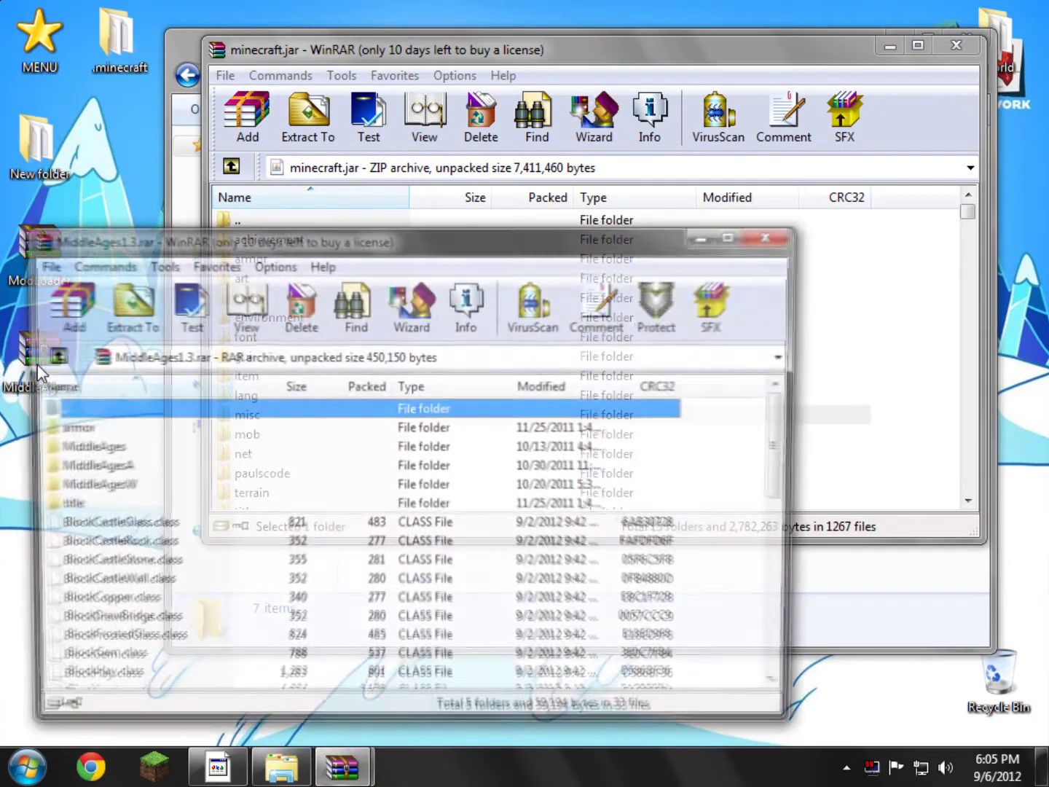
{"action": "right_click", "coordinate": [115, 463]}
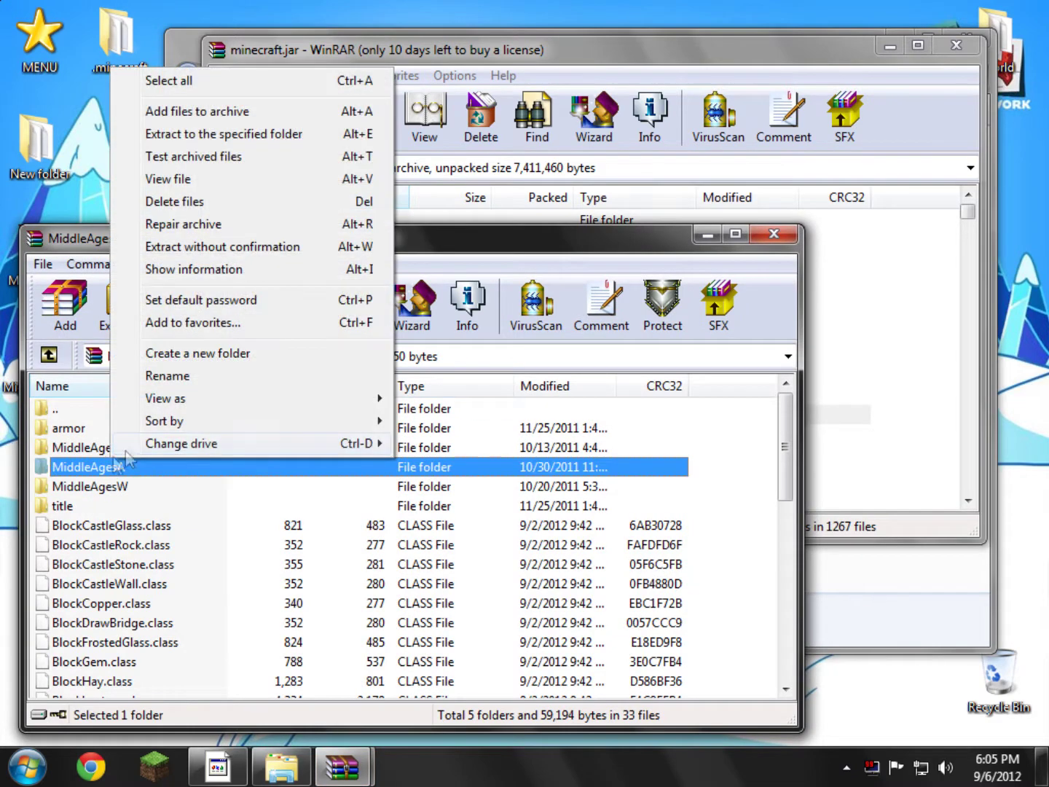
{"action": "left_click", "coordinate": [188, 88]}
{"action": "left_click_drag", "start_coordinate": [131, 533], "coordinate": [890, 452]}
{"action": "left_click", "coordinate": [597, 470]}
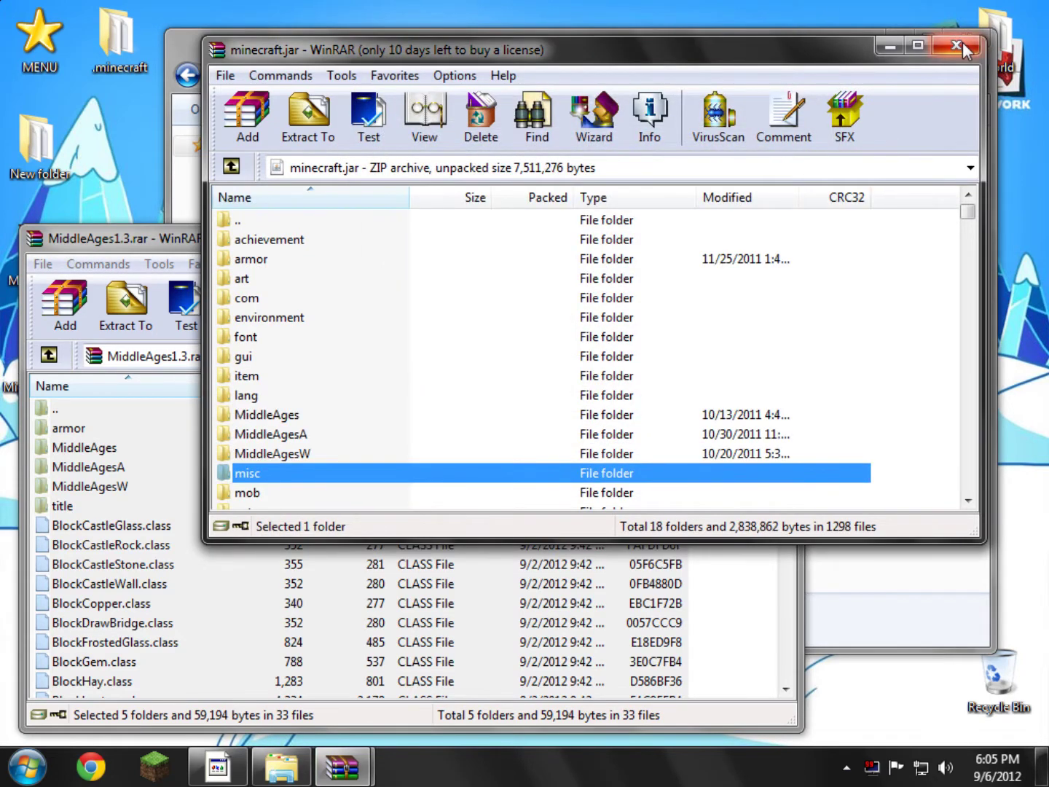
{"action": "left_click", "coordinate": [957, 46]}
Close the MiddleAges1.3 and bin windows, then run Minecraft, log in, and maximize the game
{"action": "left_click", "coordinate": [789, 238]}
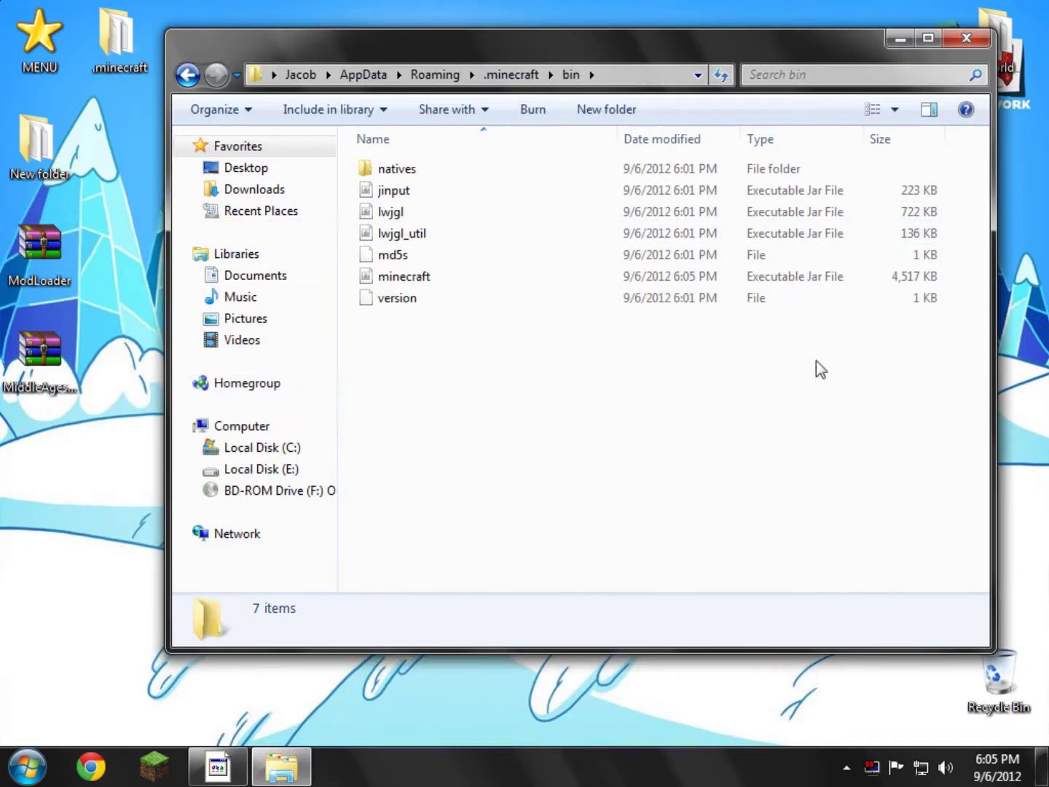
{"action": "left_click", "coordinate": [967, 37]}
{"action": "left_click", "coordinate": [154, 766]}
{"action": "left_click", "coordinate": [573, 408]}
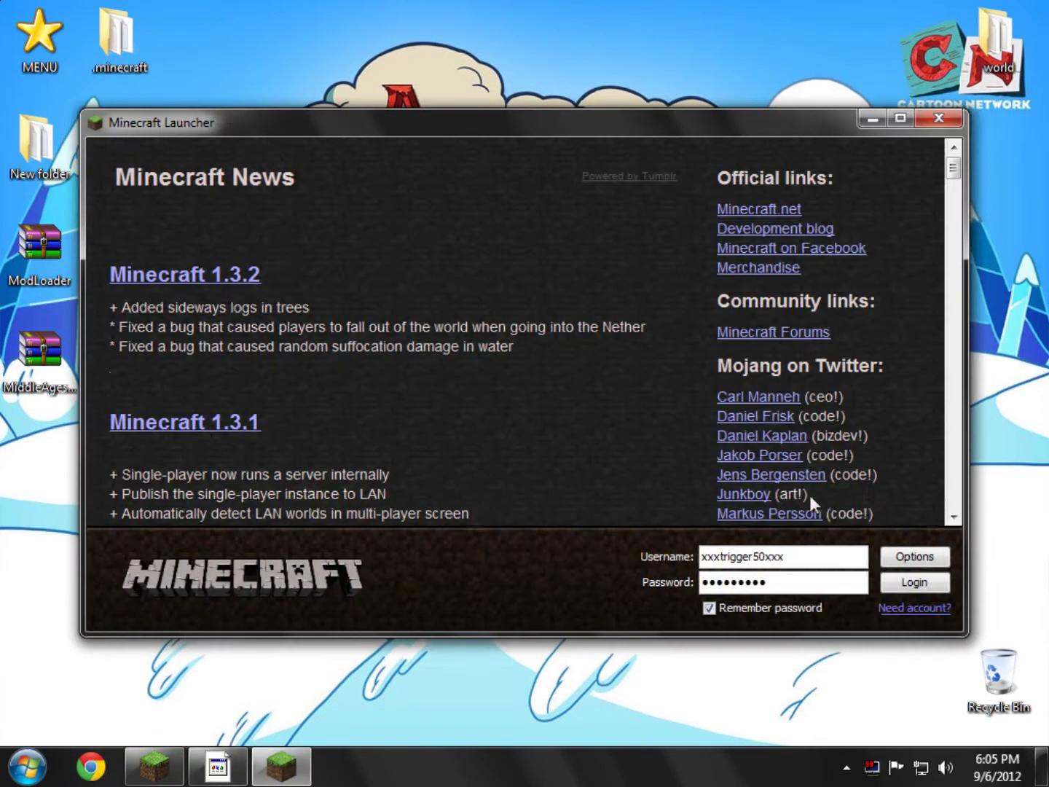
{"action": "left_click", "coordinate": [919, 582]}
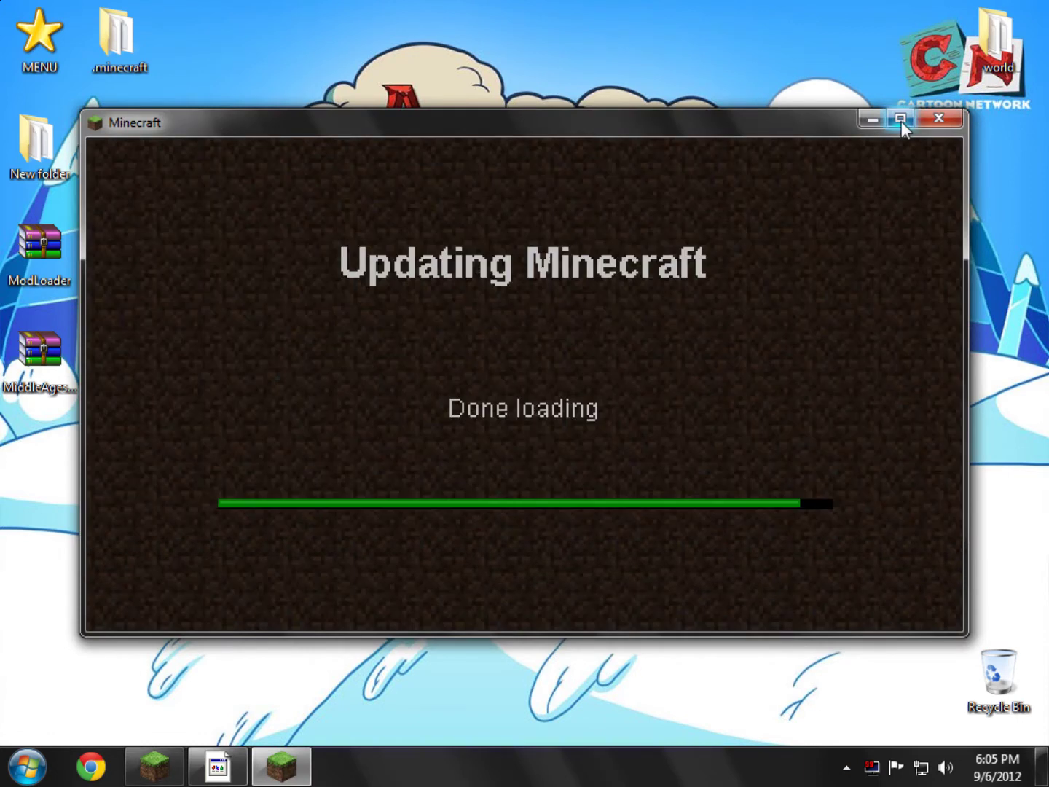
{"action": "left_click", "coordinate": [902, 120]}
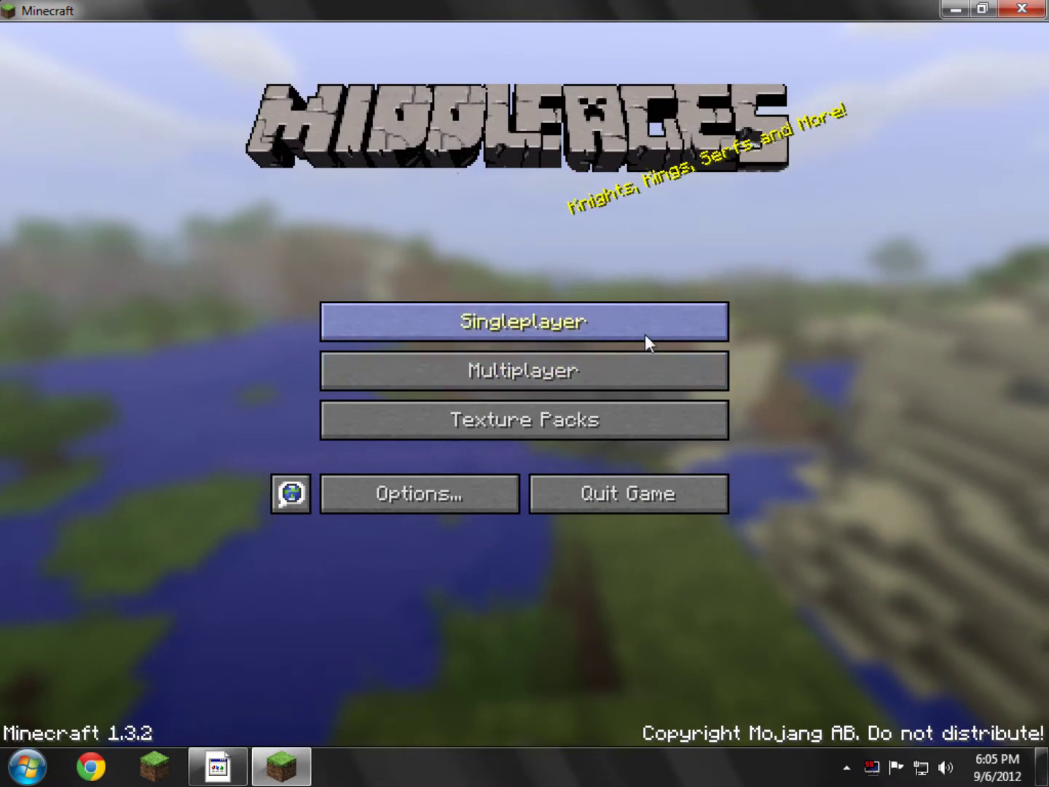
From Singleplayer, create and load a Creative-mode world named New World
{"action": "left_click", "coordinate": [645, 334]}
{"action": "left_click", "coordinate": [679, 659]}
{"action": "left_click", "coordinate": [535, 246]}
{"action": "left_click", "coordinate": [536, 247]}
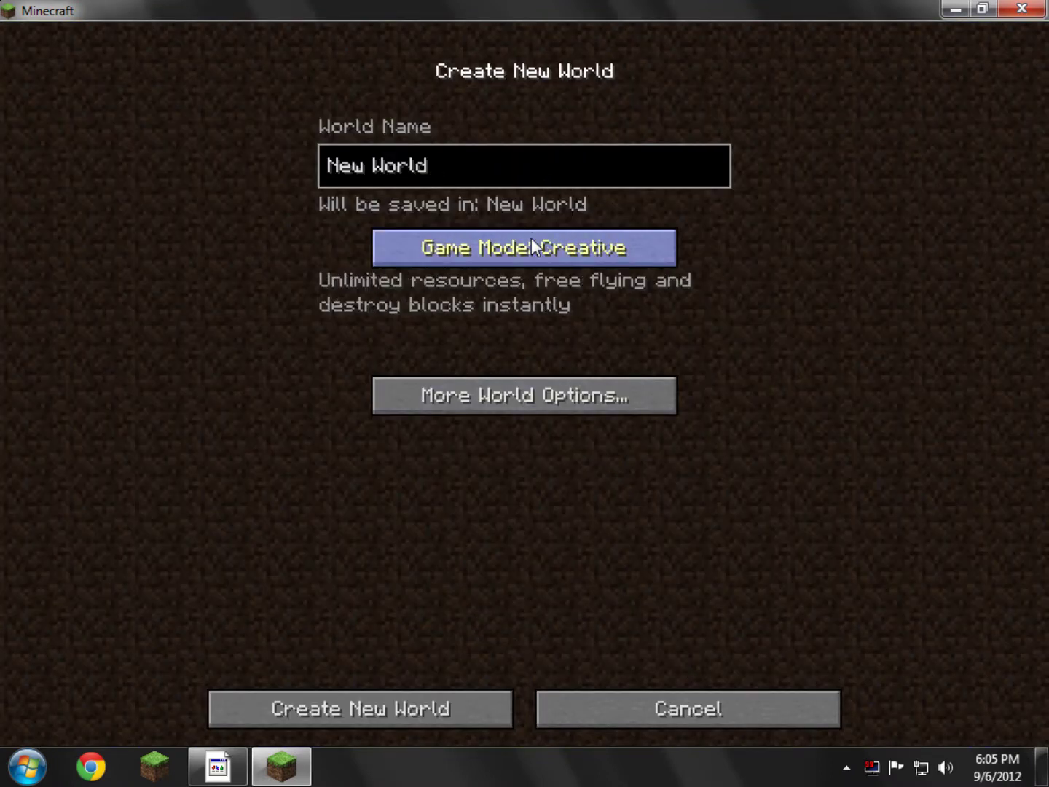
{"action": "left_click", "coordinate": [396, 709]}
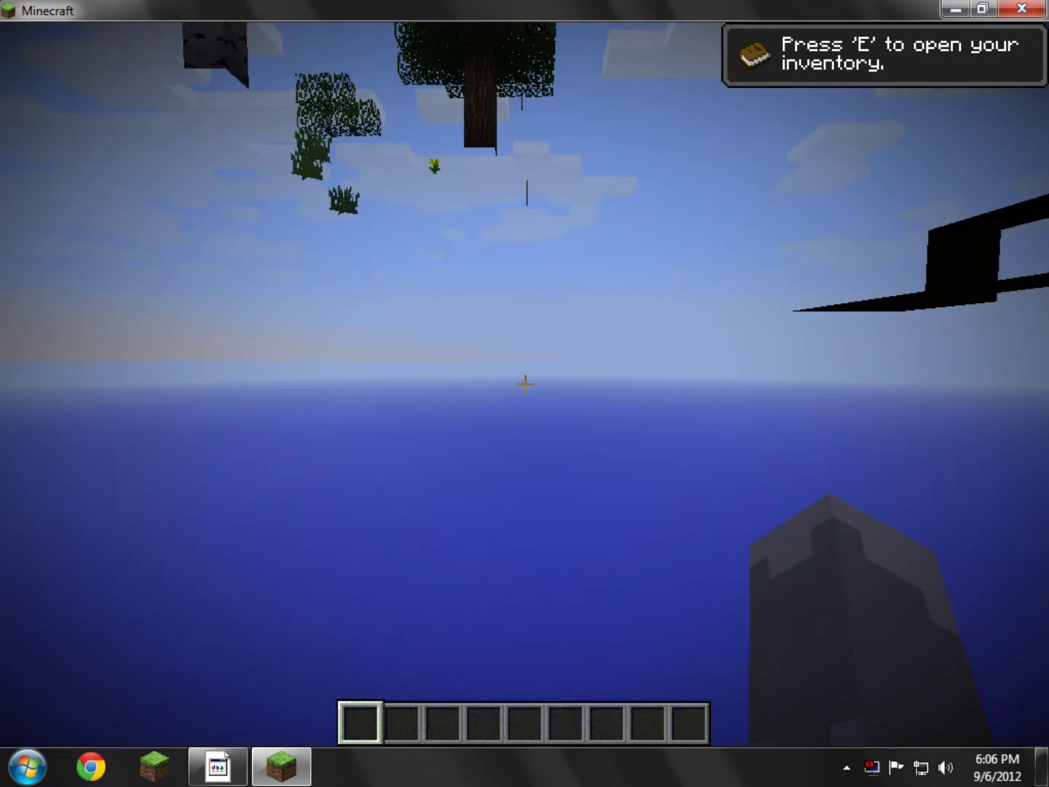
Put the Iron Scimitar from the Combat tab into the first hotbar slot
{"action": "key", "text": "e"}
{"action": "key", "text": "e"}
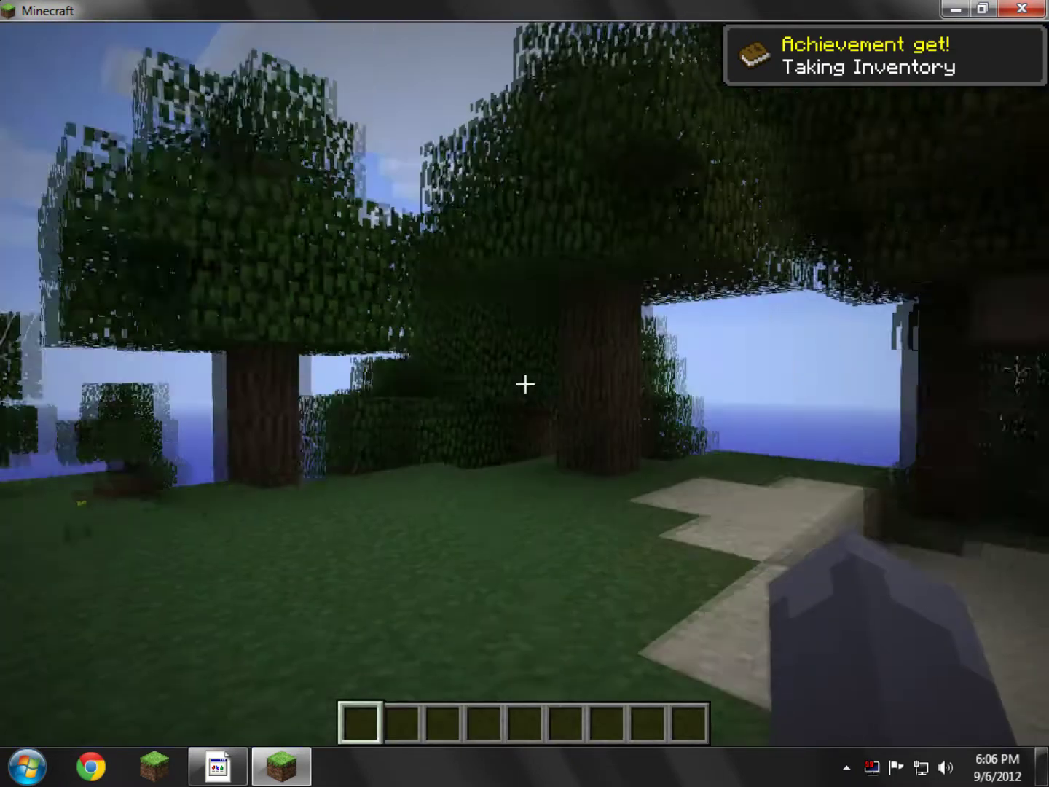
{"action": "key", "text": "e"}
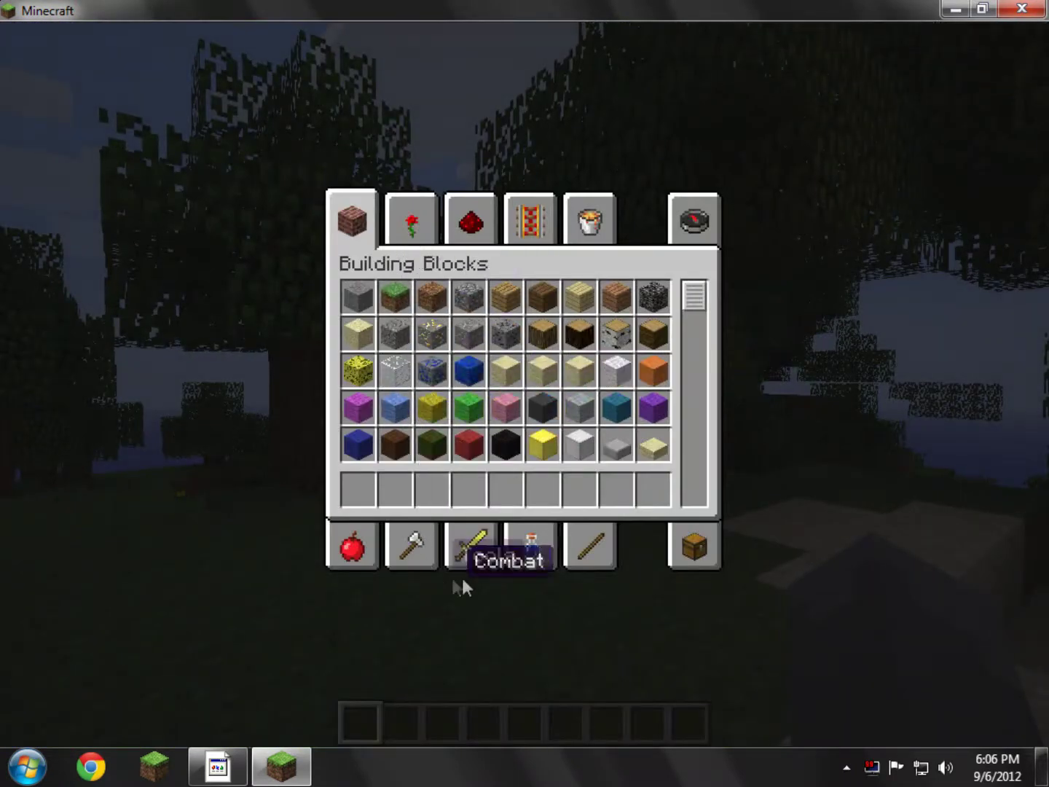
{"action": "left_click", "coordinate": [471, 556]}
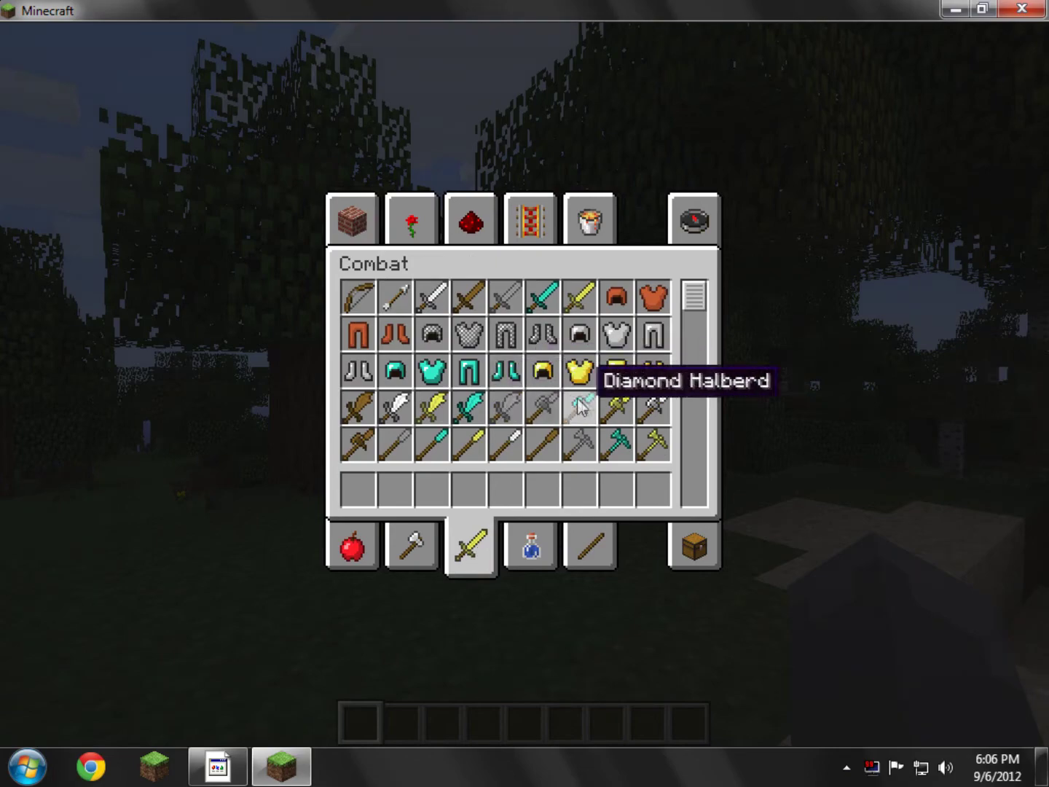
{"action": "left_click", "coordinate": [394, 410]}
{"action": "left_click", "coordinate": [358, 488]}
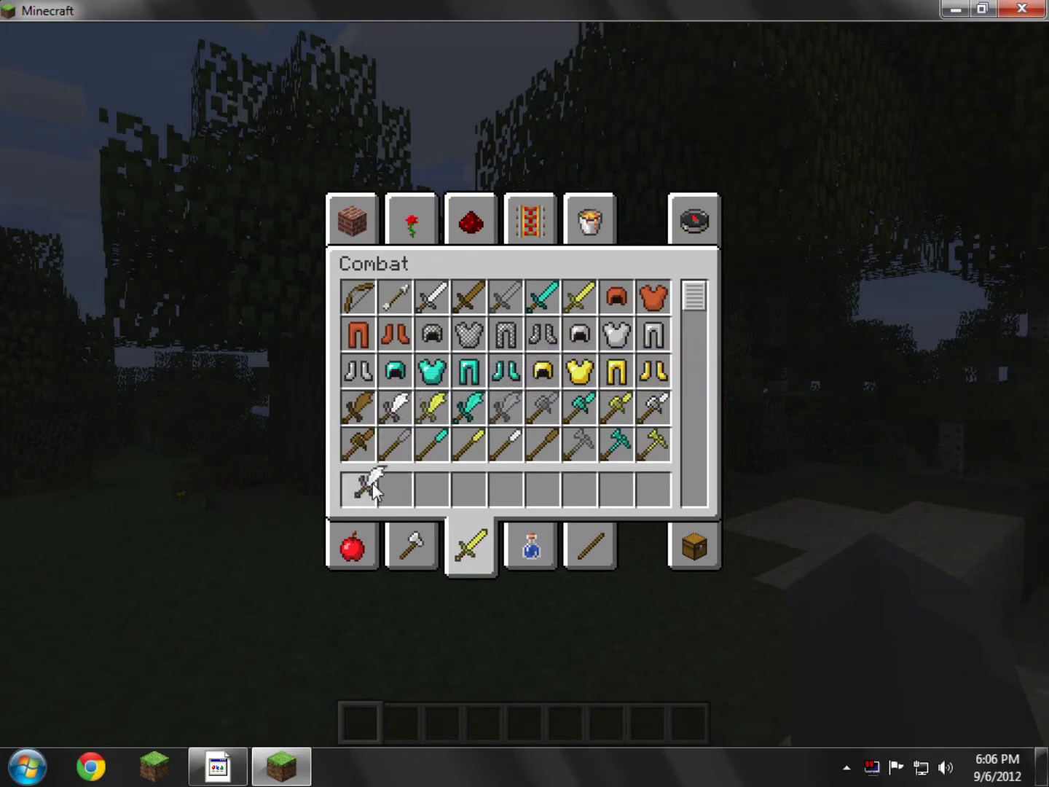
{"action": "key", "text": "e"}
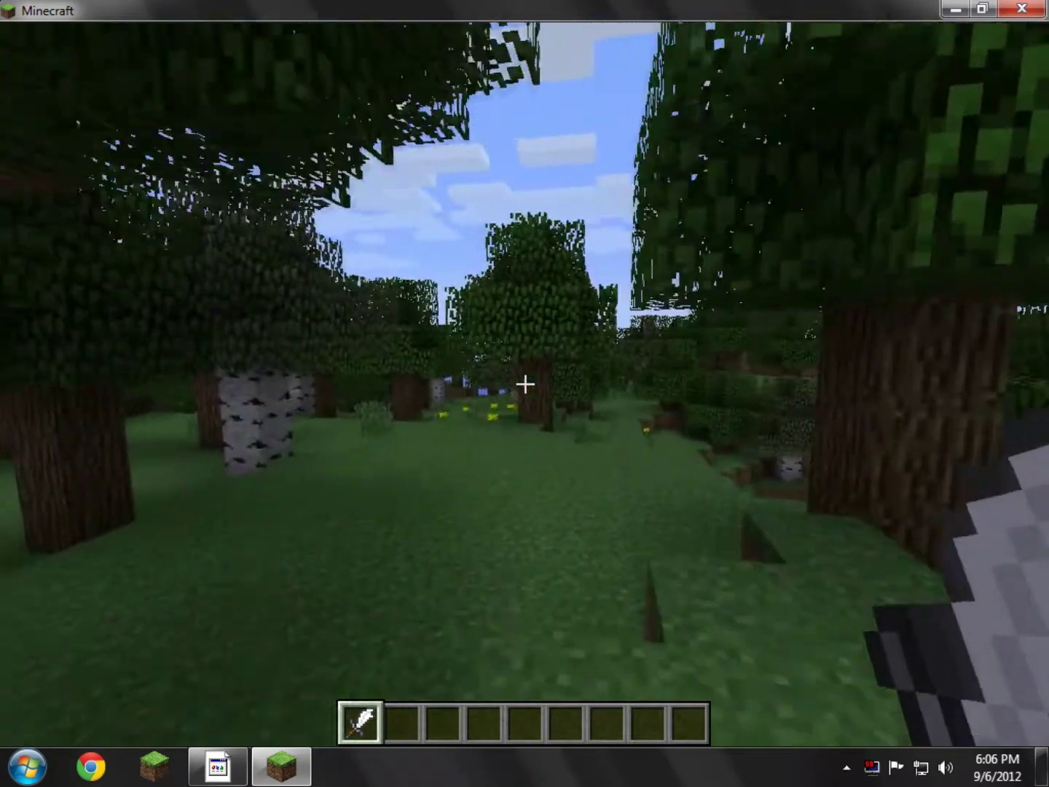
{"action": "key", "text": "e"}
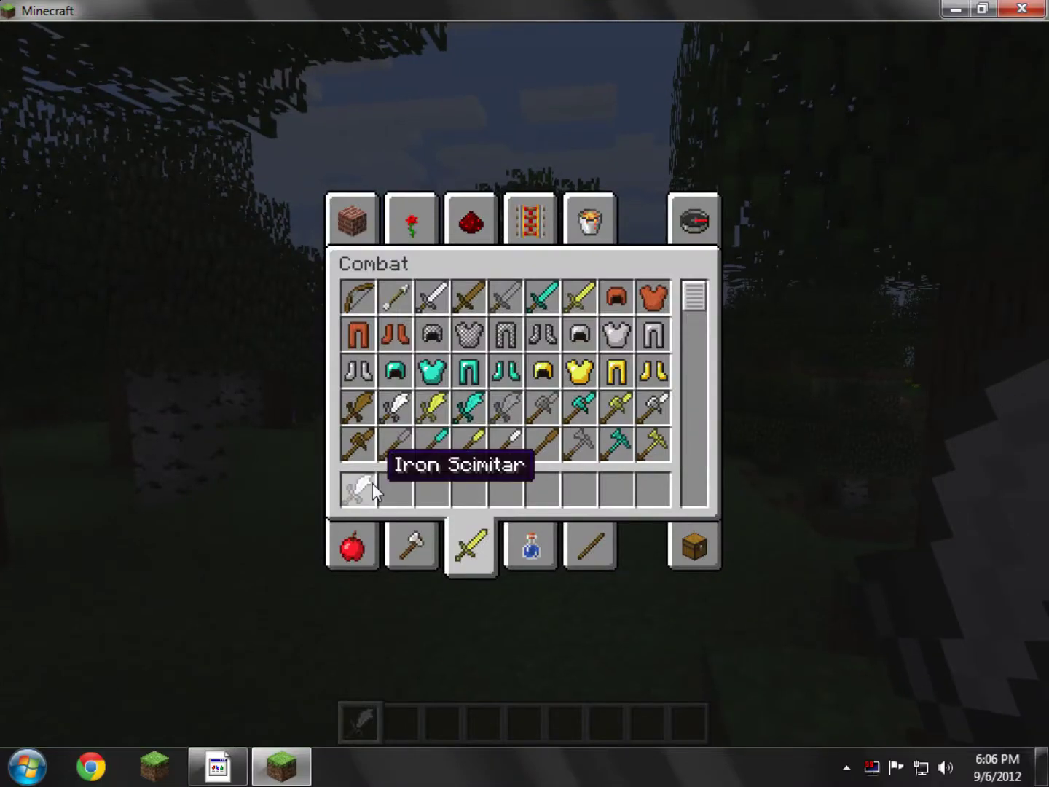
{"action": "key", "text": "e"}
Take the Diamond Halberd, dig into the grass, and place and break a grass block
{"action": "key", "text": "e"}
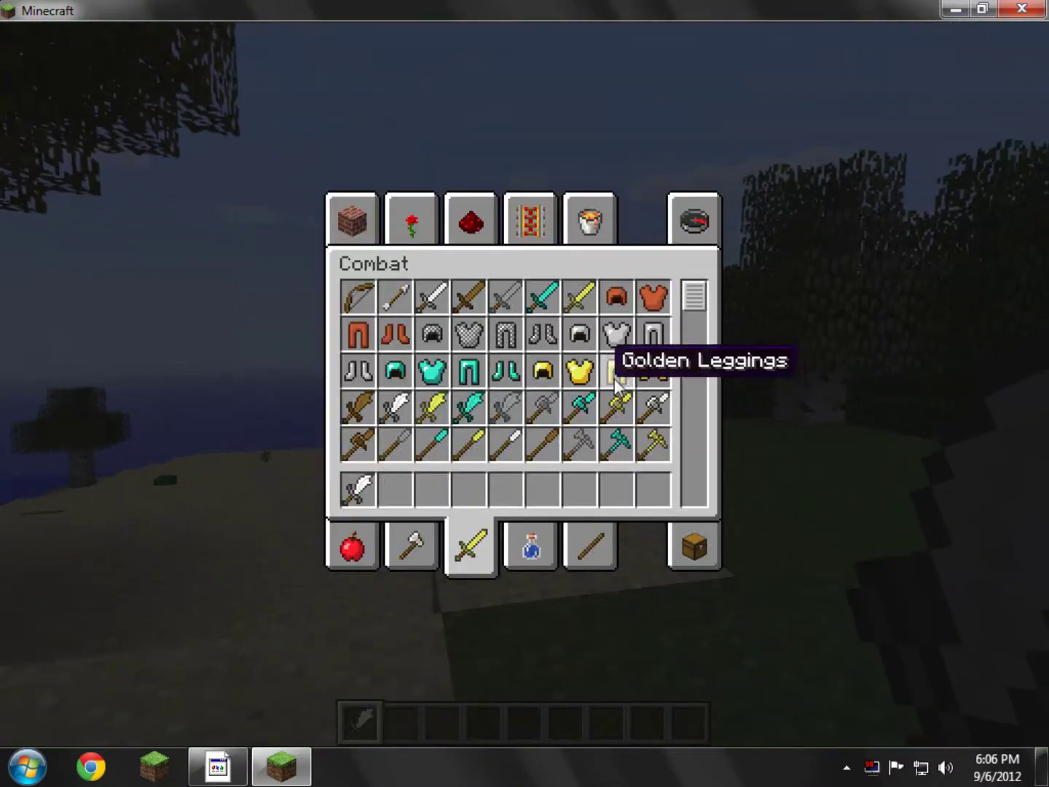
{"action": "left_click", "coordinate": [578, 405]}
{"action": "key", "text": "e"}
{"action": "left_click", "coordinate": [524, 382]}
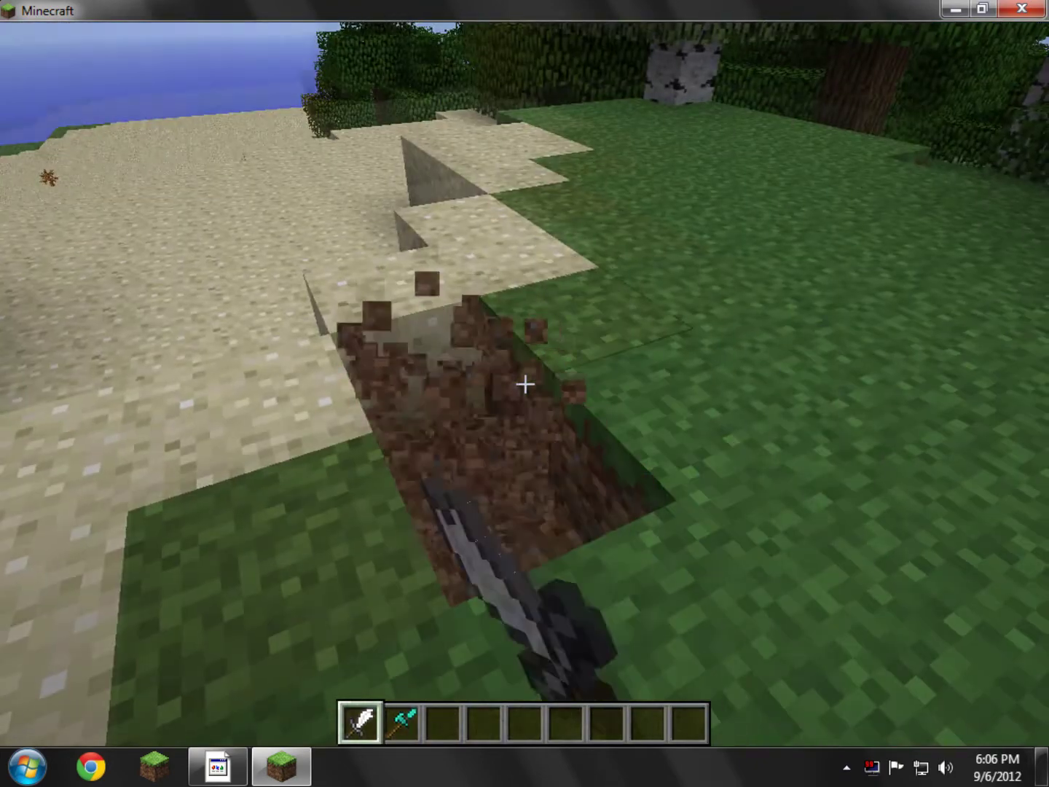
{"action": "left_click", "coordinate": [524, 382]}
{"action": "key", "text": "e"}
{"action": "key", "text": "e"}
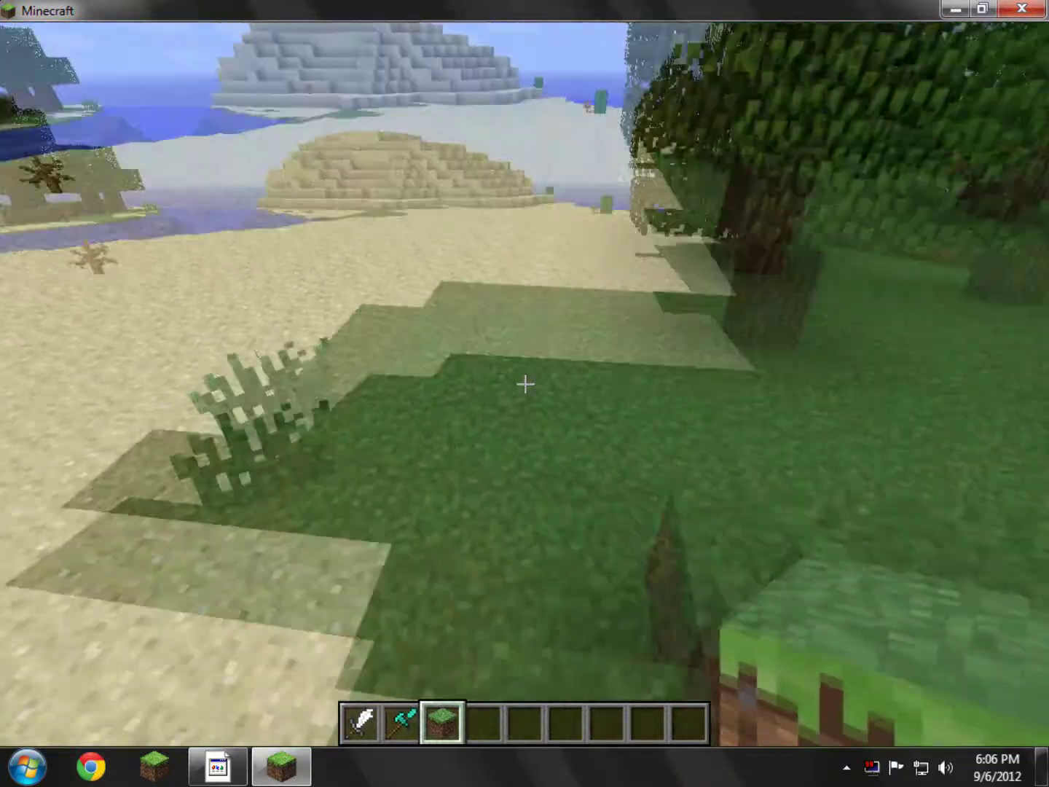
{"action": "right_click", "coordinate": [525, 384]}
{"action": "left_click", "coordinate": [527, 384]}
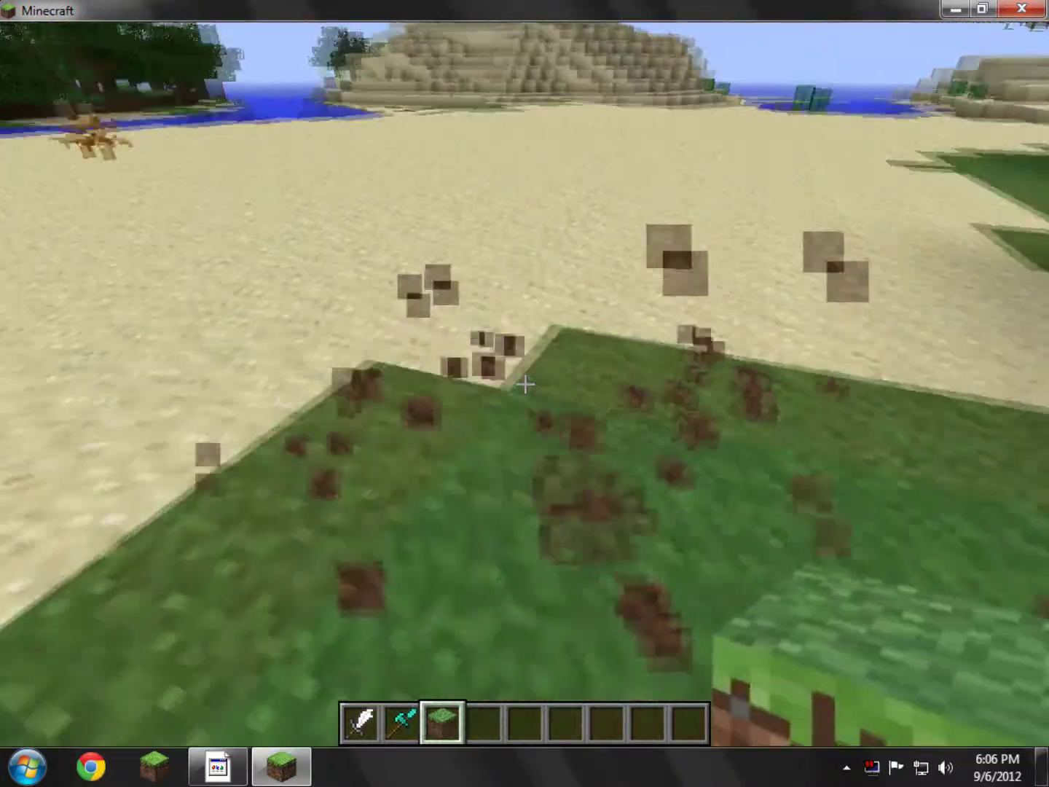
{"action": "key", "text": "e"}
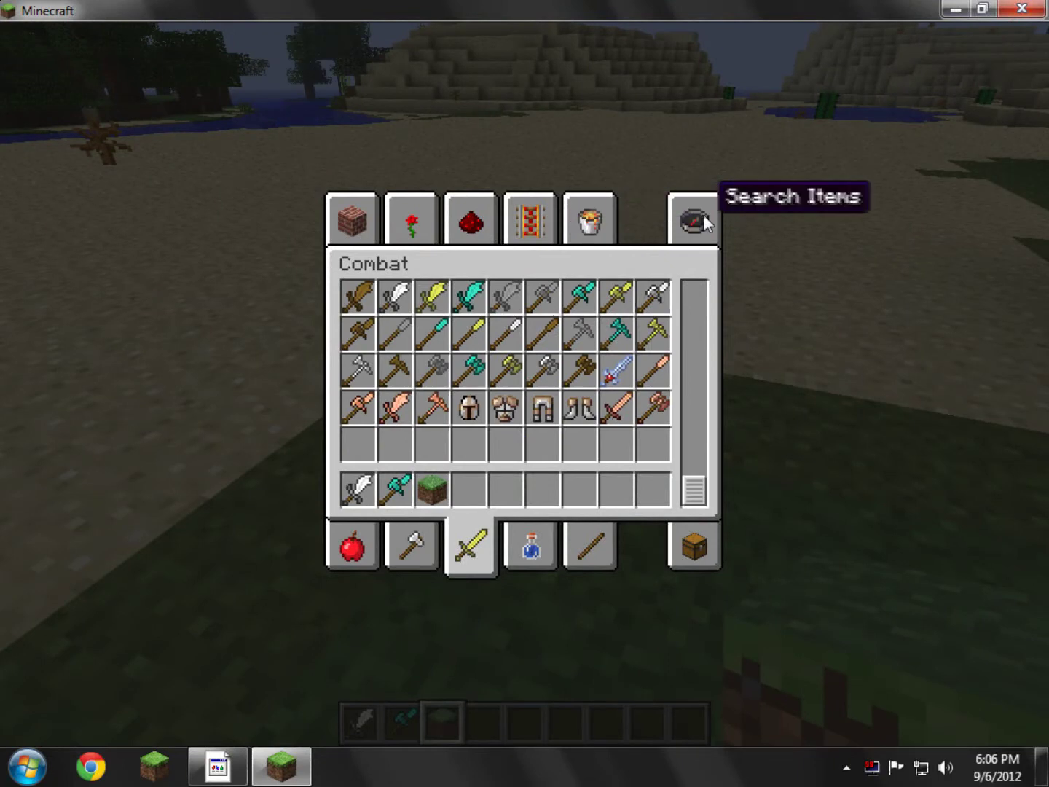
Search the creative inventory for 'zombie' and place the Spawn Zombie egg in hotbar slot 4
{"action": "type", "text": "egg"}
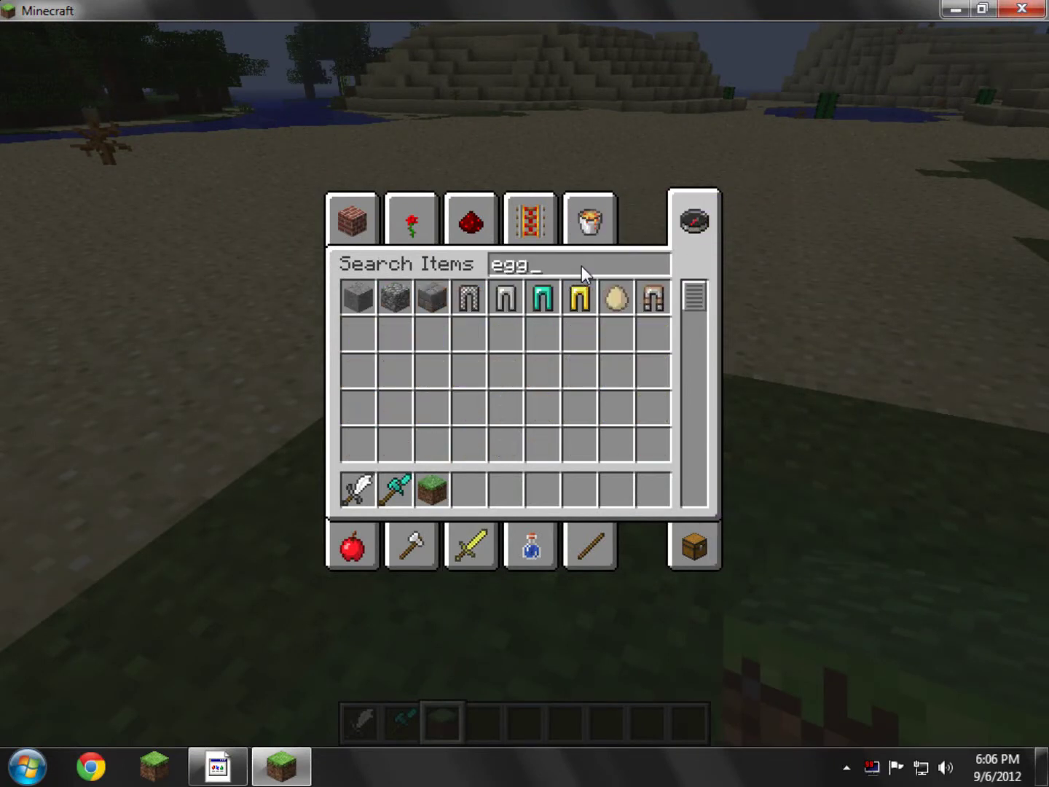
{"action": "key", "text": "BackSpace"}
{"action": "key", "text": "BackSpace"}
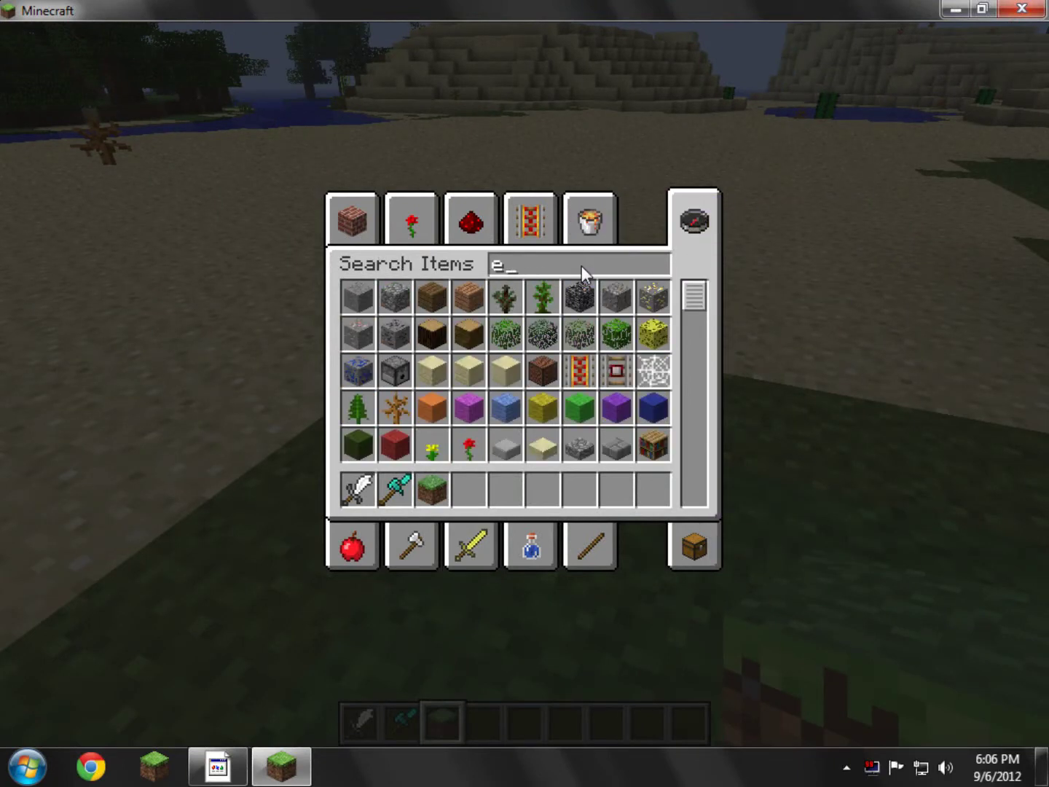
{"action": "key", "text": "BackSpace"}
{"action": "type", "text": "zombie"}
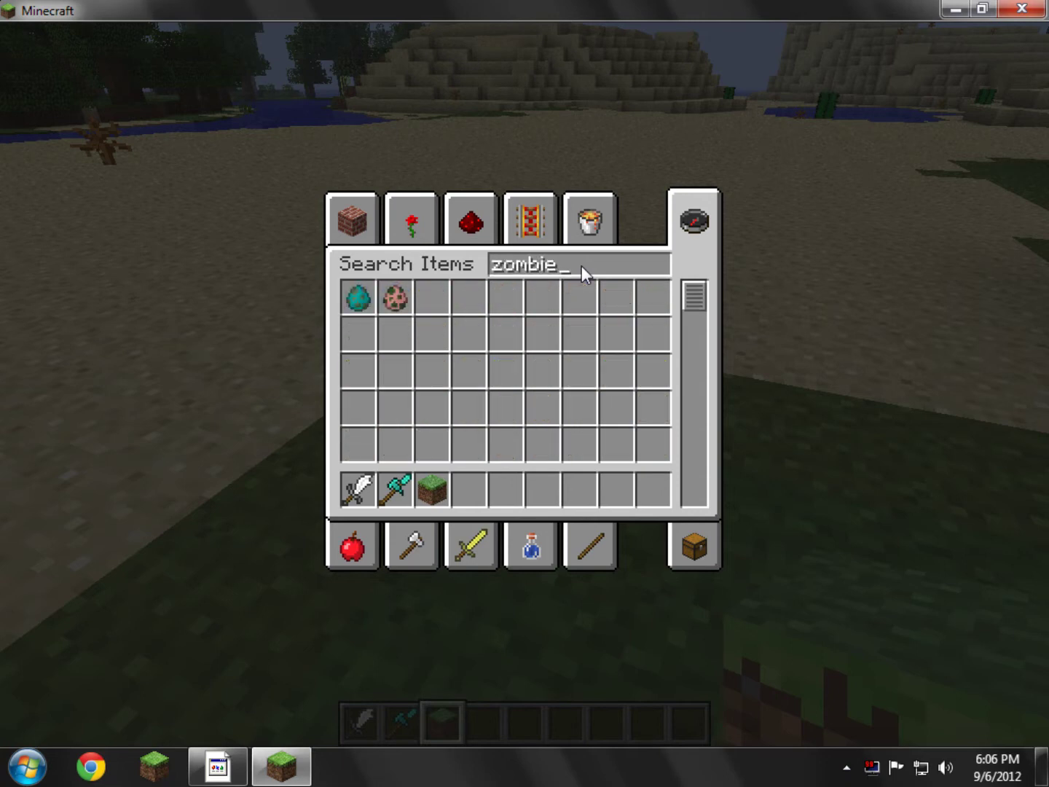
{"action": "left_click", "coordinate": [467, 496]}
{"action": "key", "text": "BackSpace"}
{"action": "key", "text": "BackSpace"}
{"action": "key", "text": "BackSpace"}
{"action": "key", "text": "BackSpace"}
{"action": "key", "text": "BackSpace"}
{"action": "key", "text": "BackSpace"}
{"action": "type", "text": "ewe"}
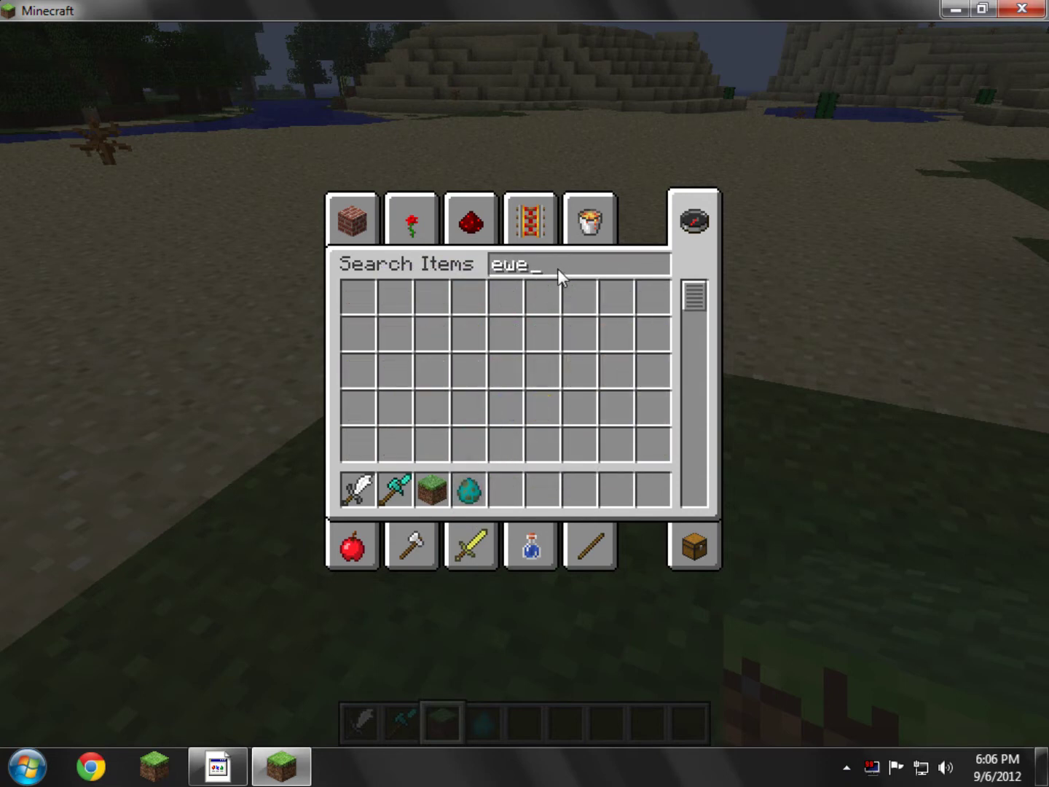
{"action": "key", "text": "BackSpace"}
{"action": "key", "text": "BackSpace"}
{"action": "key", "text": "BackSpace"}
{"action": "key", "text": "Escape"}
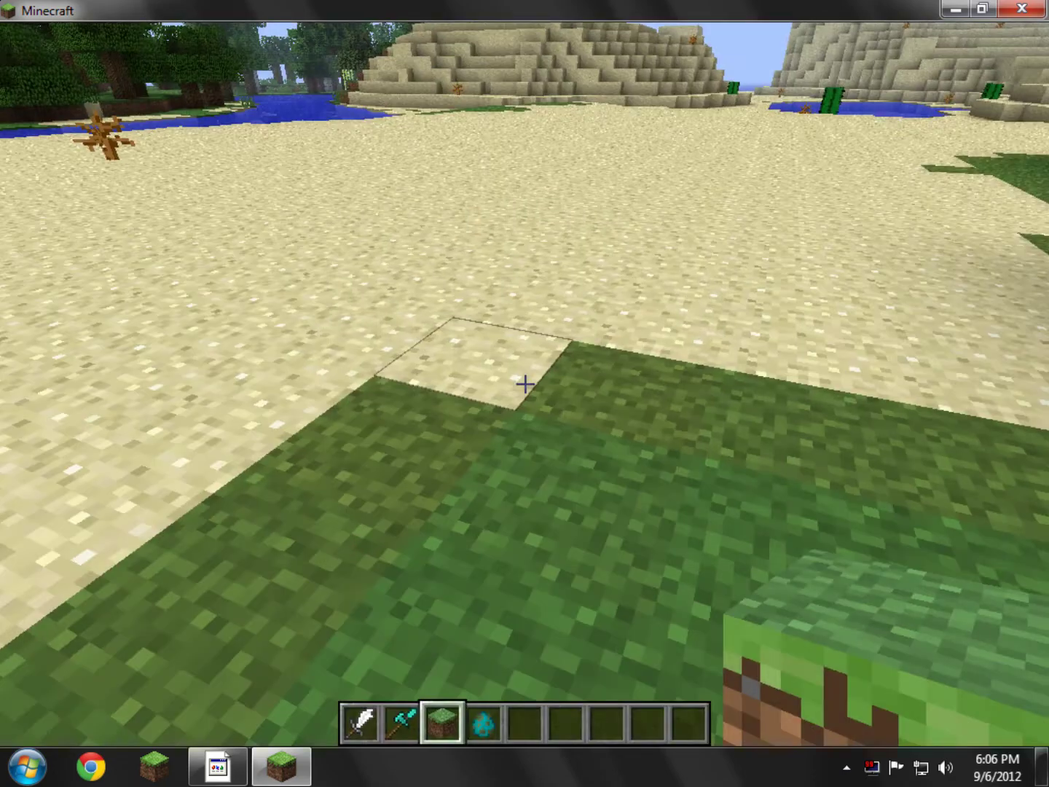
Spawn a zombie on the sand with the egg, then attack it with the slot 2 diamond weapon
{"action": "key", "text": "4"}
{"action": "right_click", "coordinate": [524, 383]}
{"action": "key", "text": "3"}
{"action": "key", "text": "2"}
{"action": "left_click", "coordinate": [525, 383]}
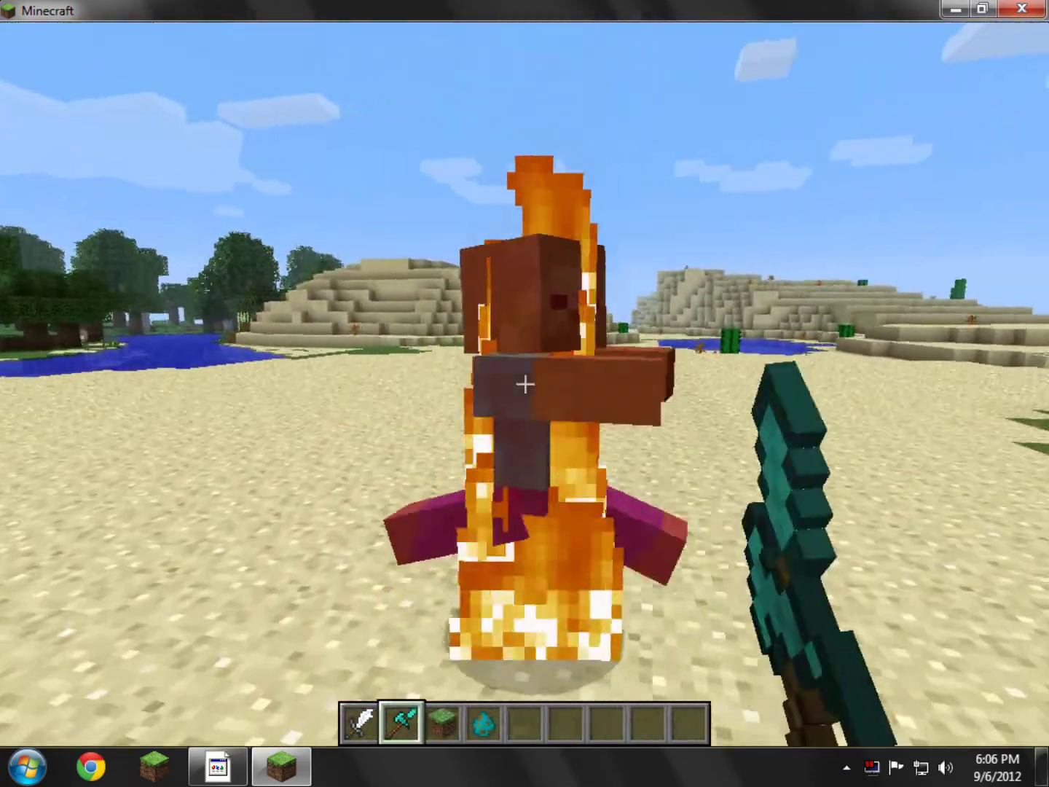
{"action": "left_click", "coordinate": [525, 383]}
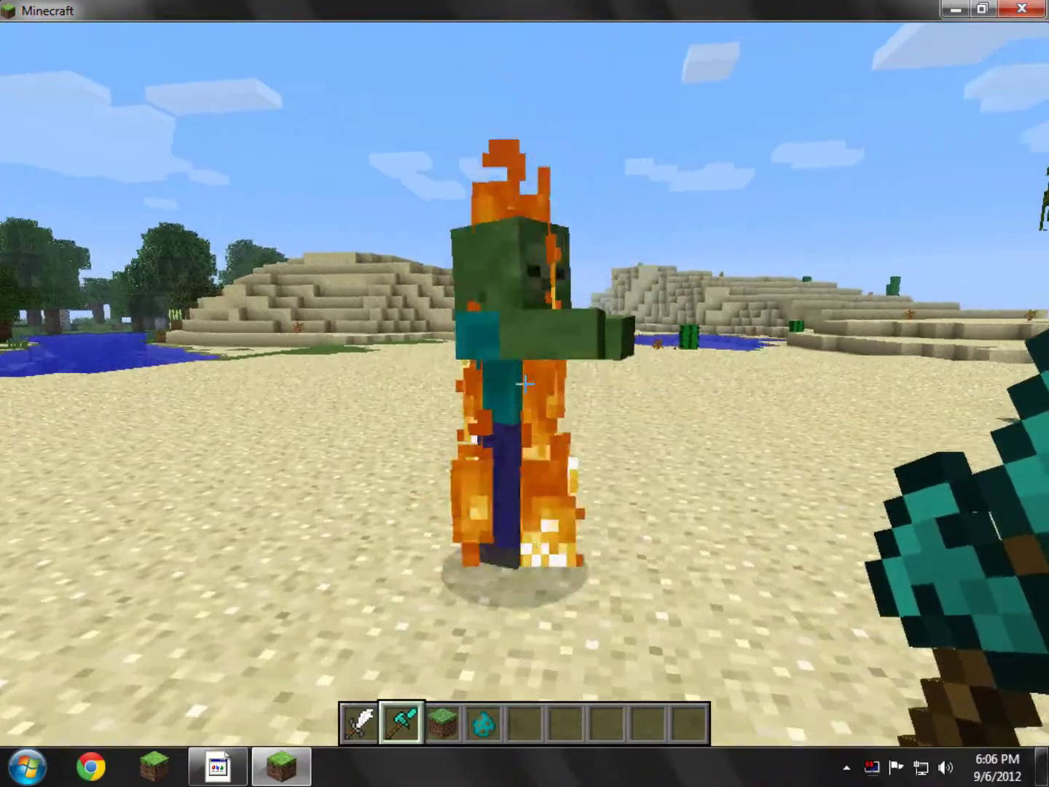